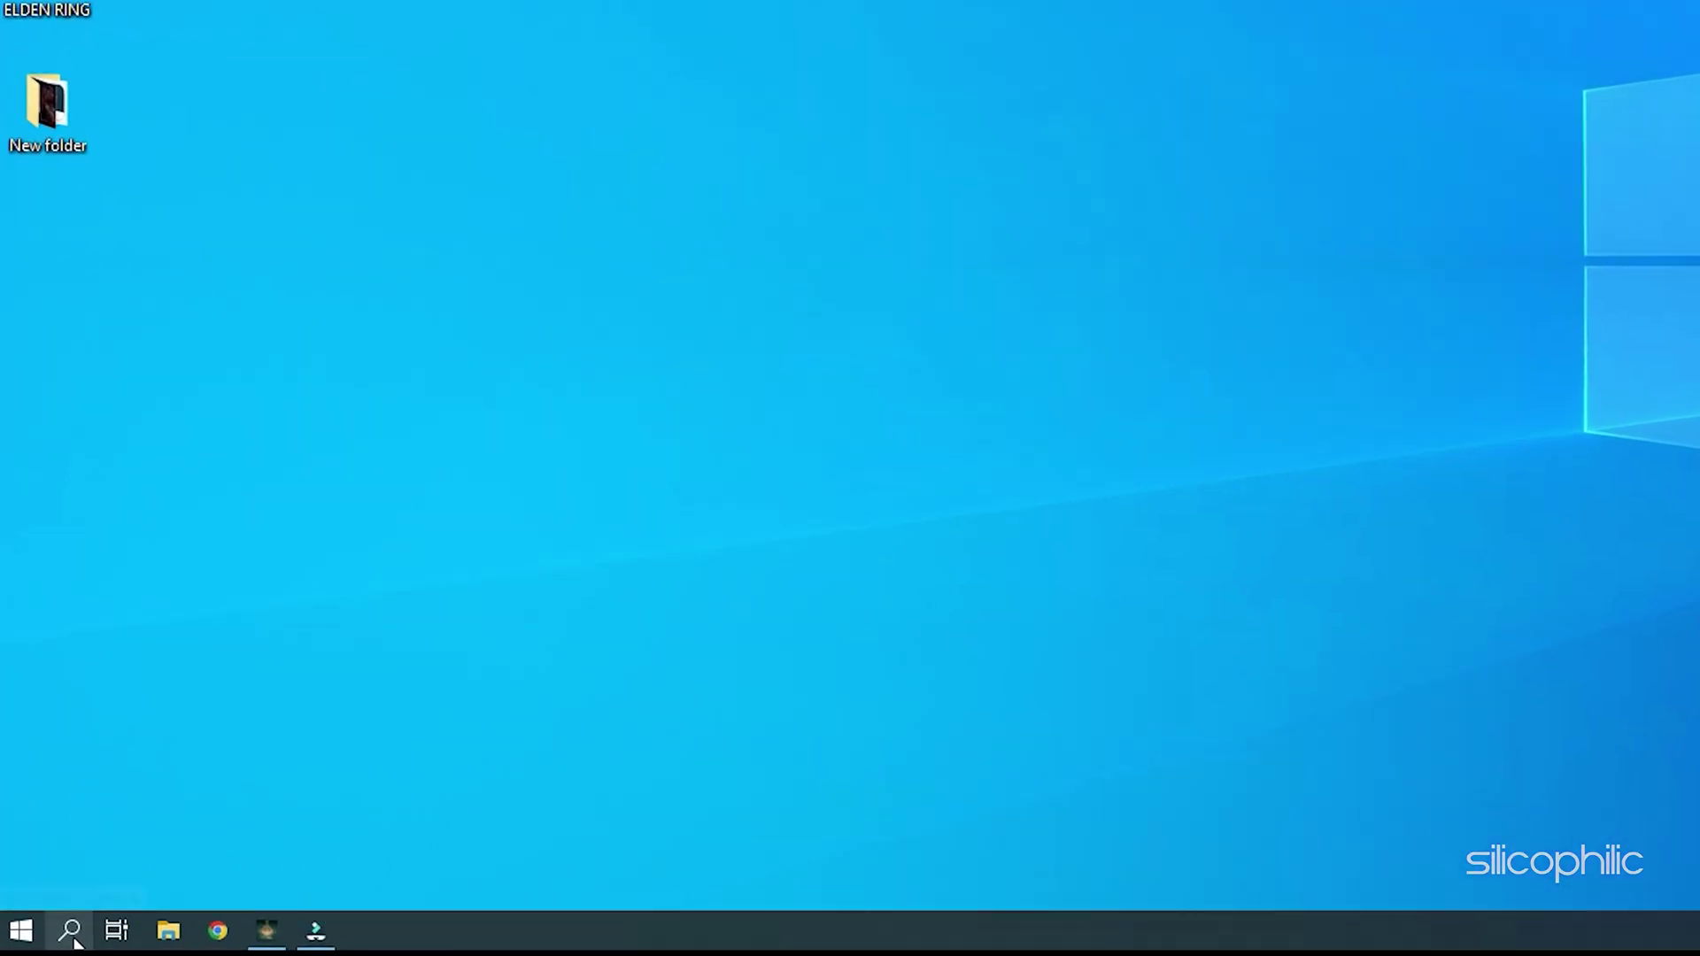
- Launch Steam, go to the Library, and bring up ELDEN RING's Manage menu
left_click(74, 940)
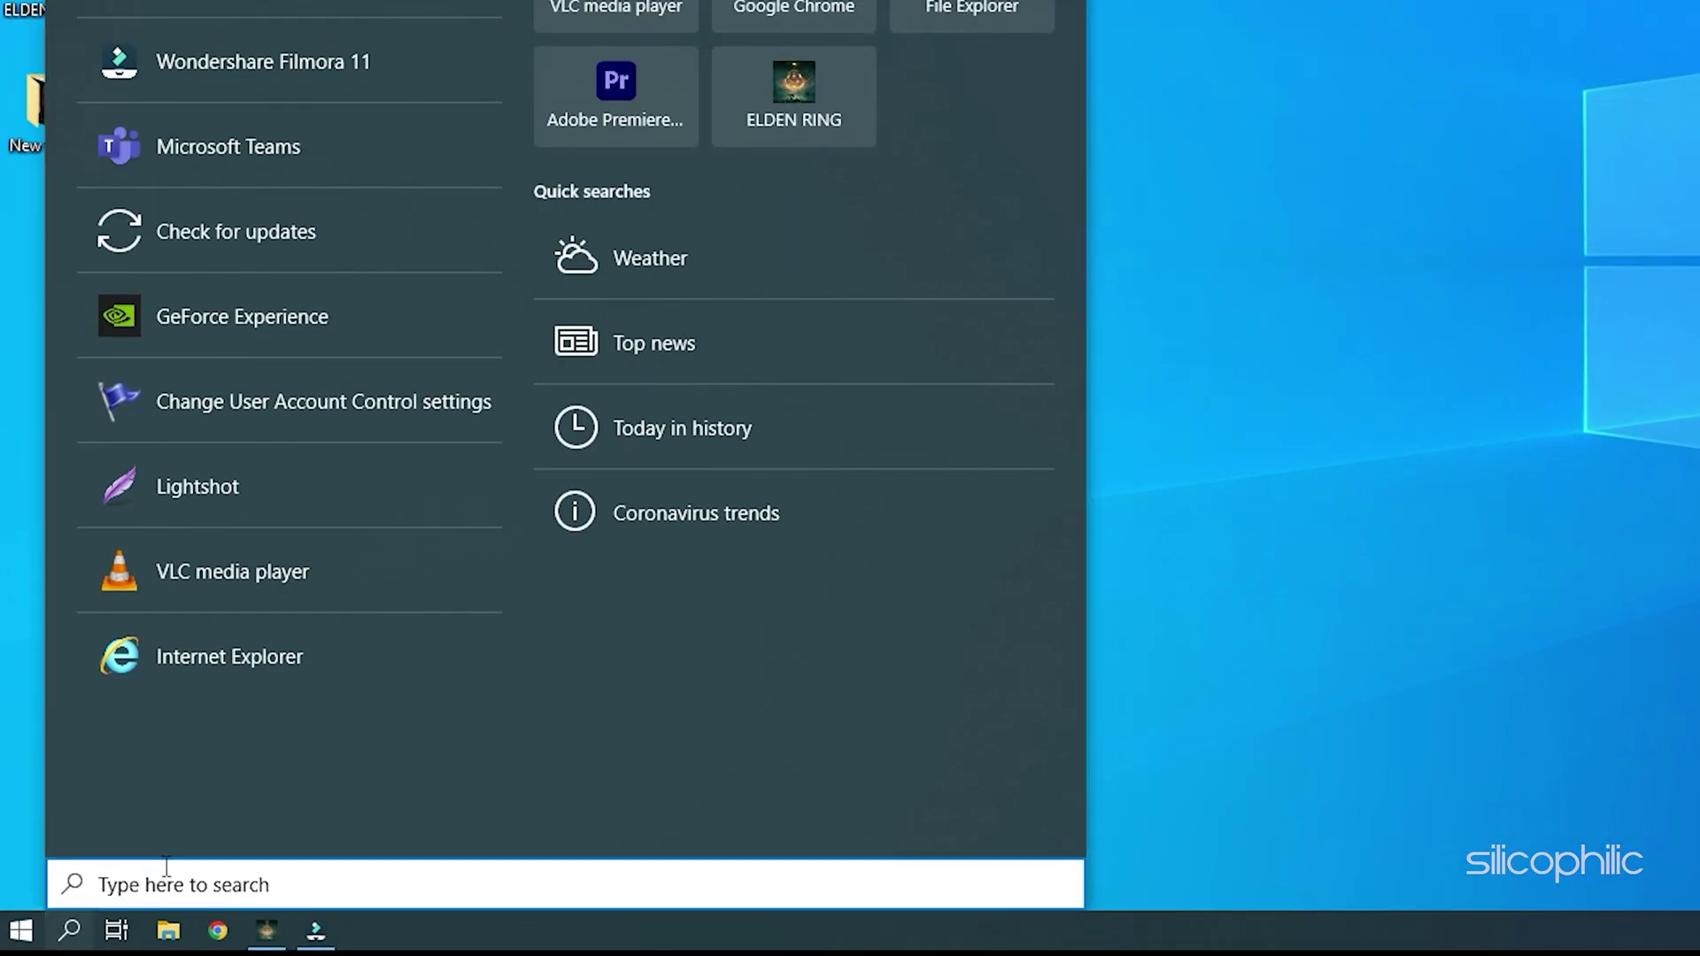
type("steam")
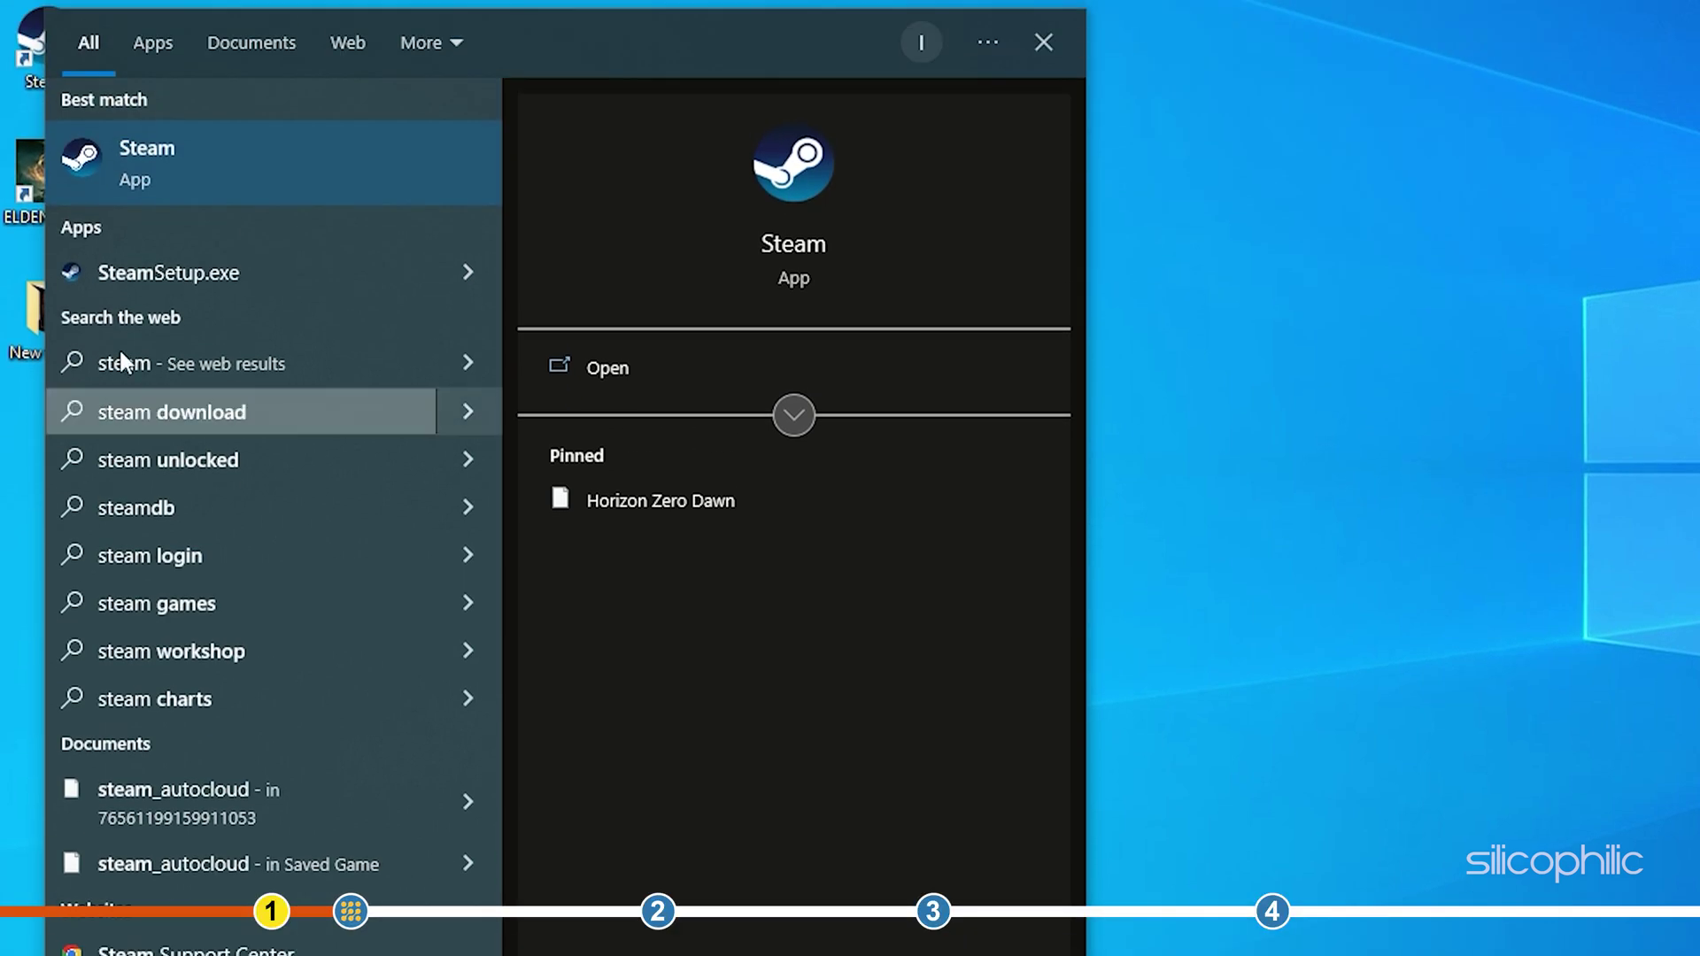
left_click(193, 173)
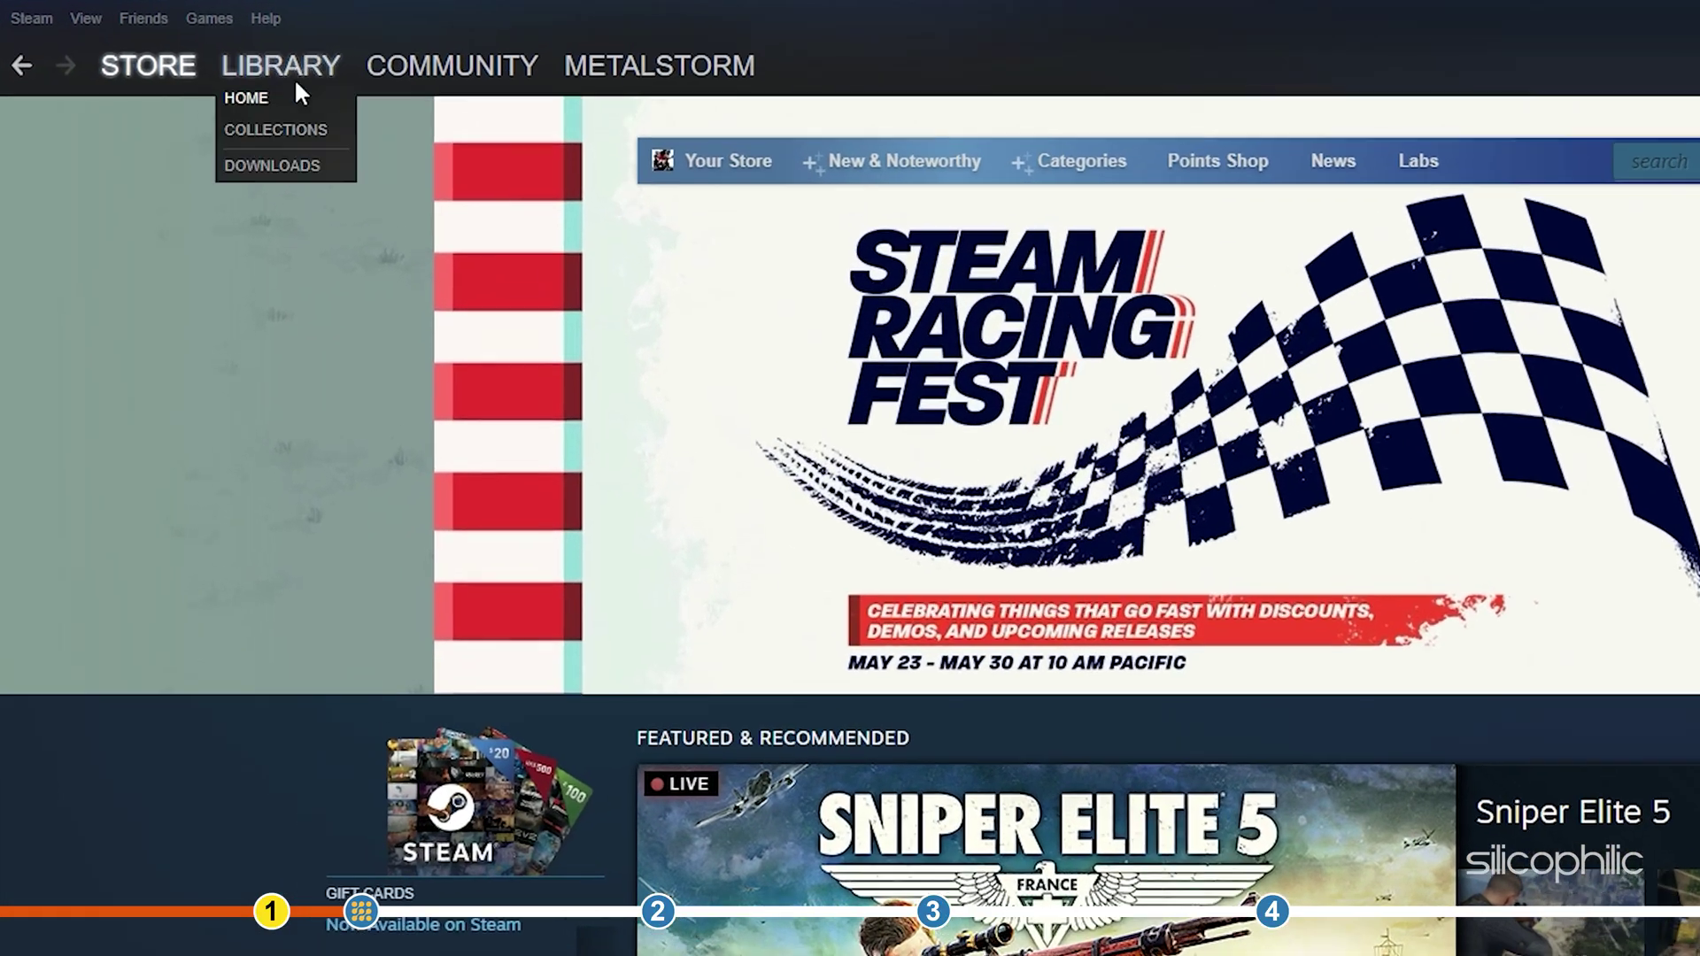
left_click(190, 47)
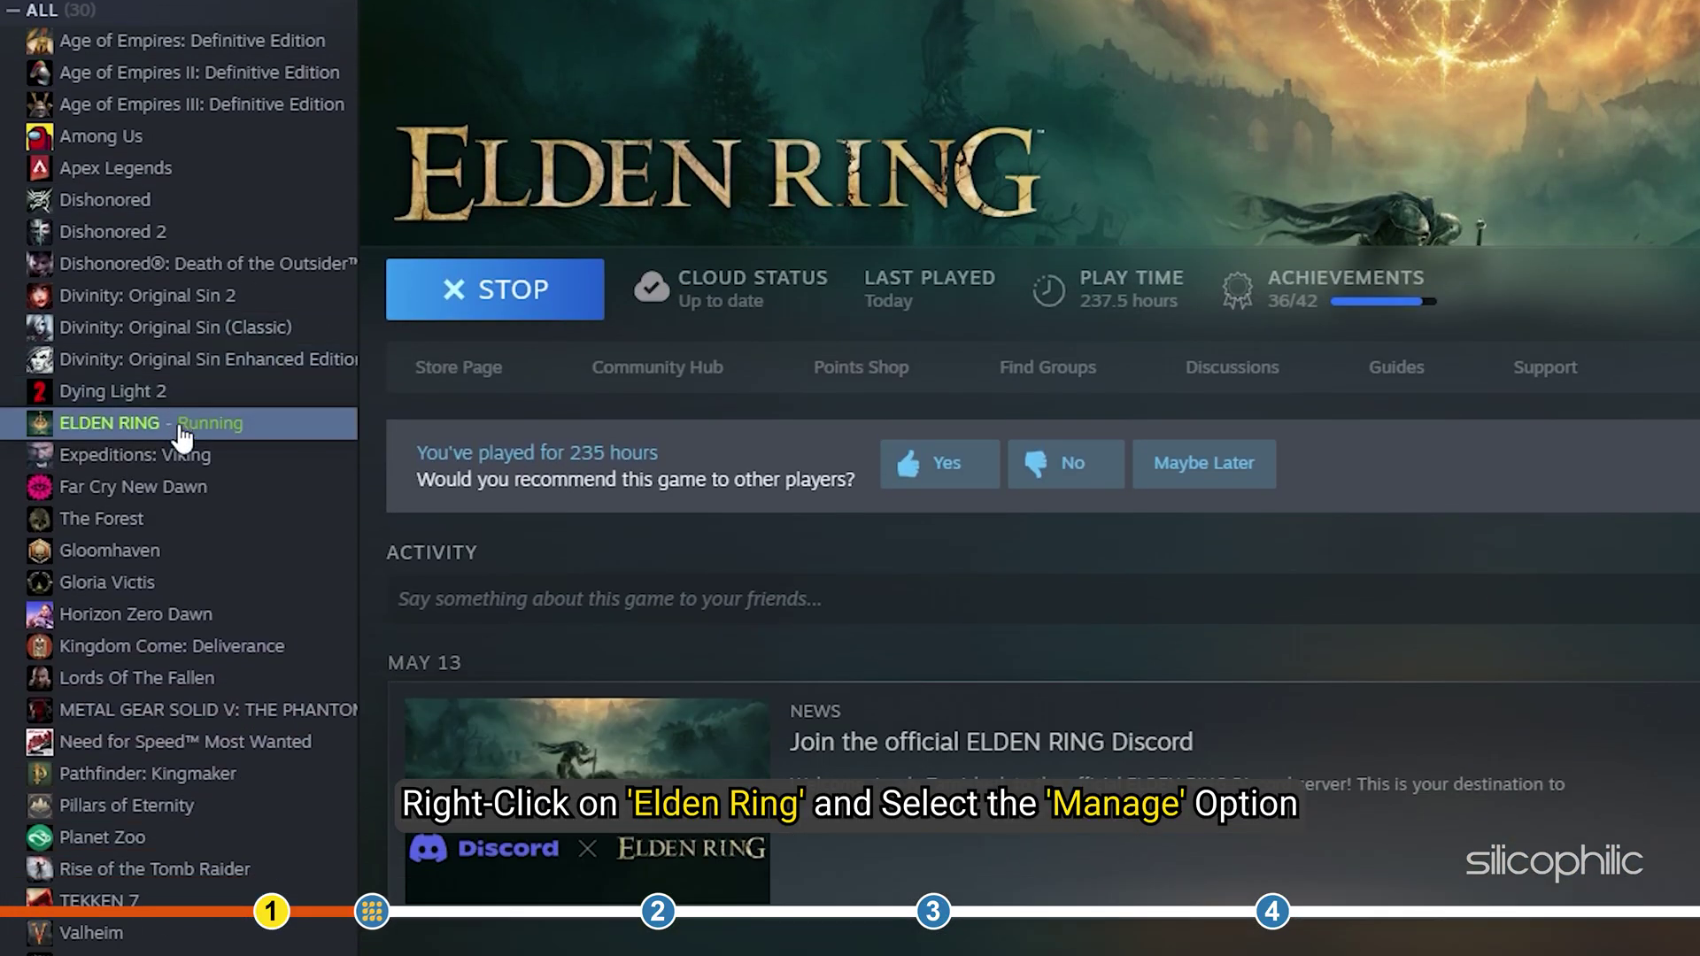
right_click(182, 424)
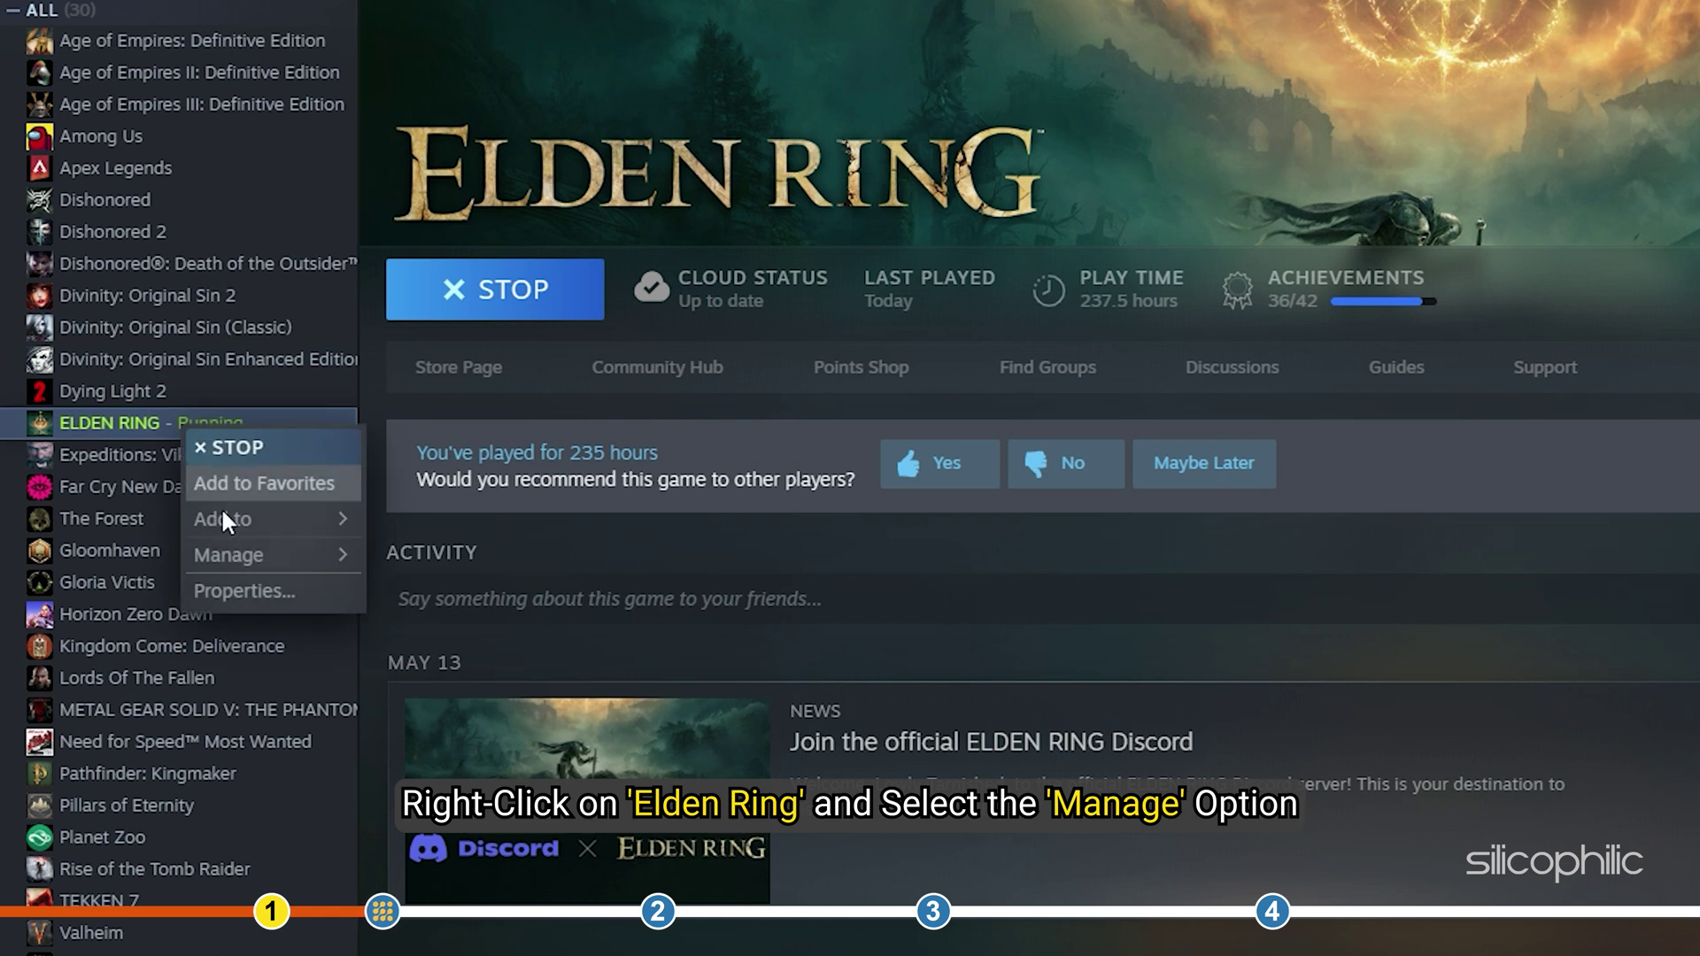
mouse_move(241, 545)
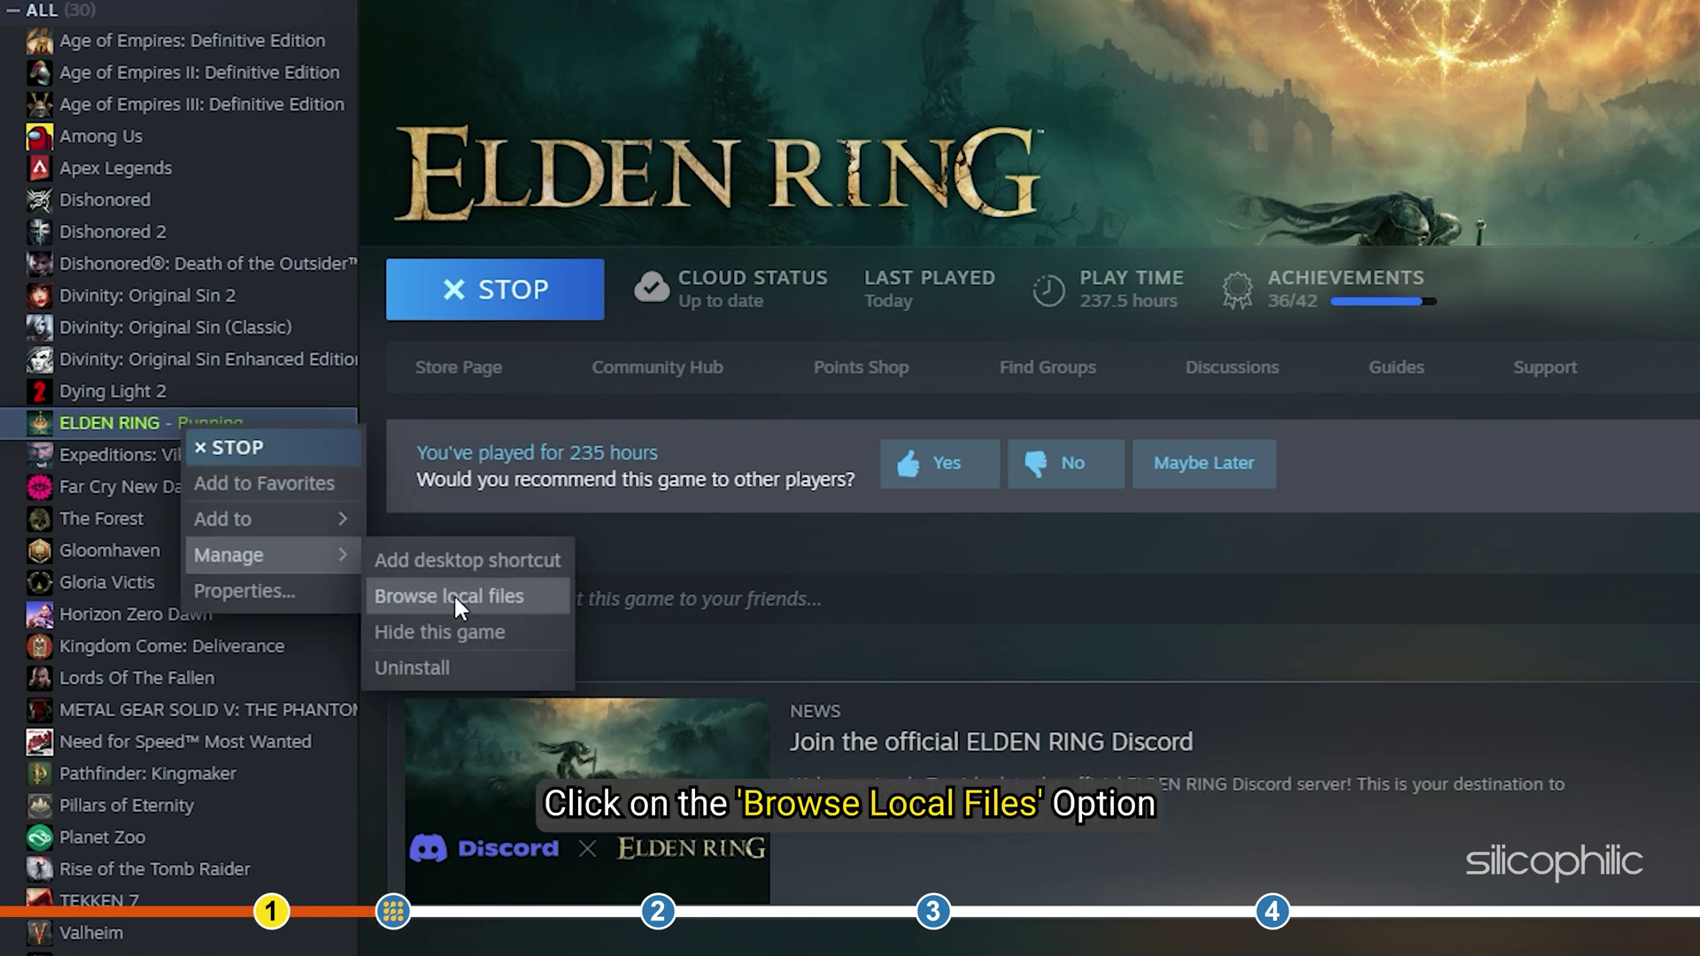
- Browse ELDEN RING's local files, check the path C:\Program Files (x86)\Steam\steamapps\common\ELDEN RING, and close Explorer
left_click(537, 607)
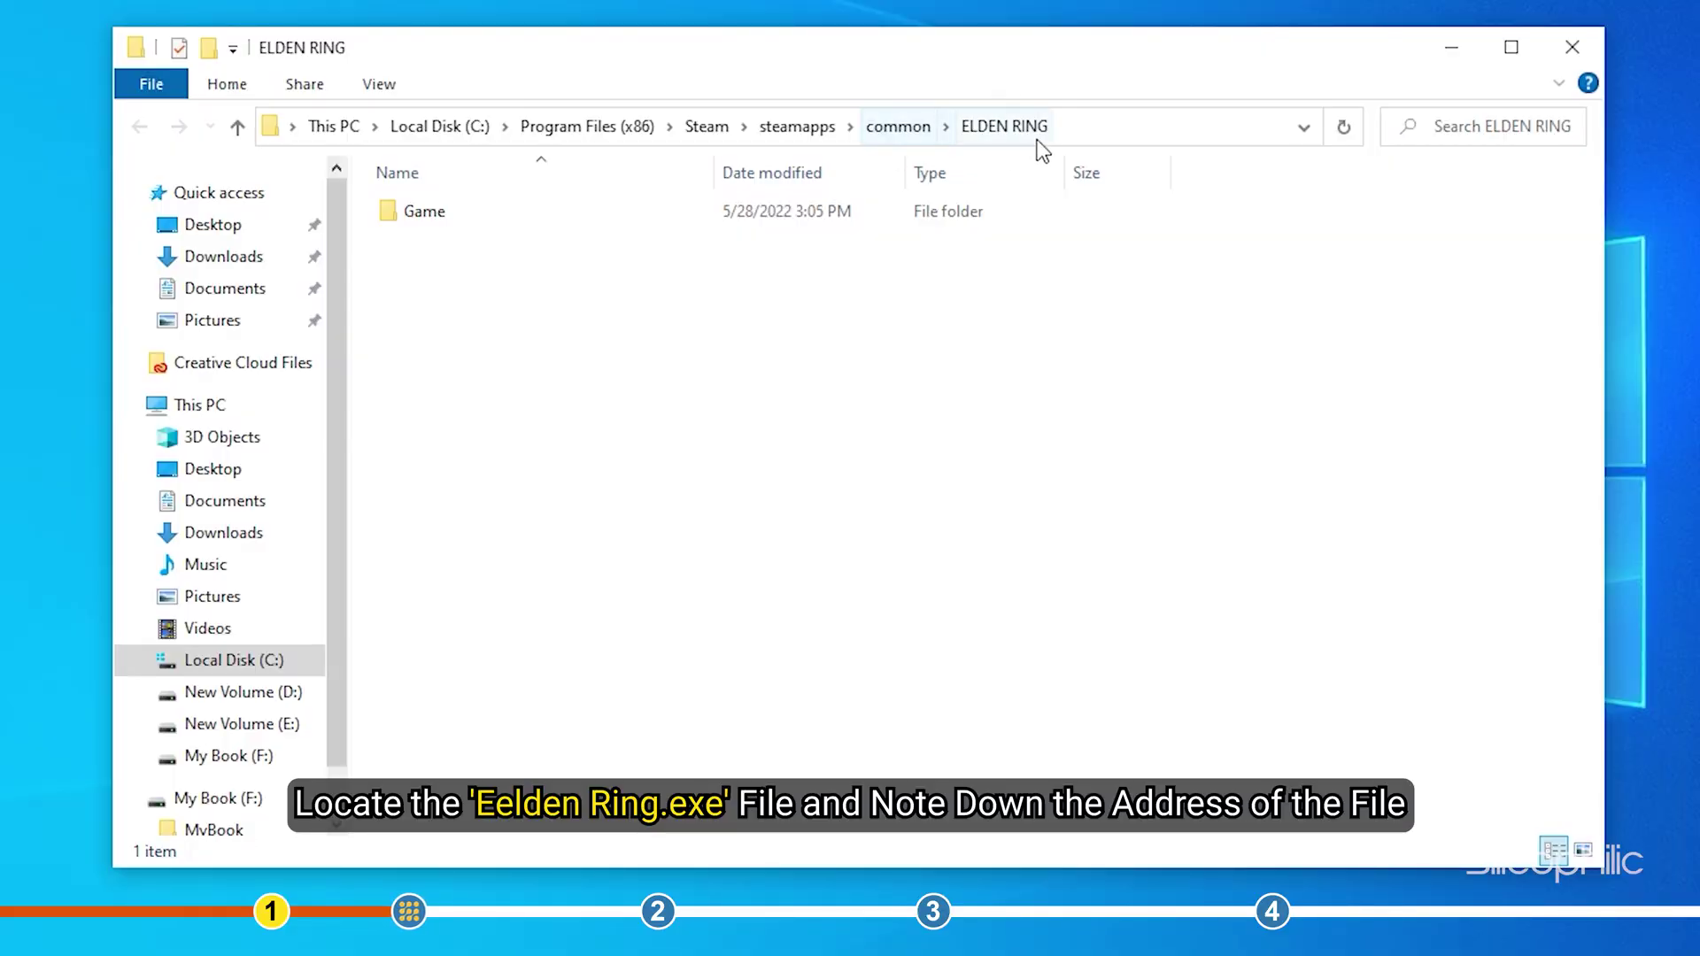
left_click(1098, 121)
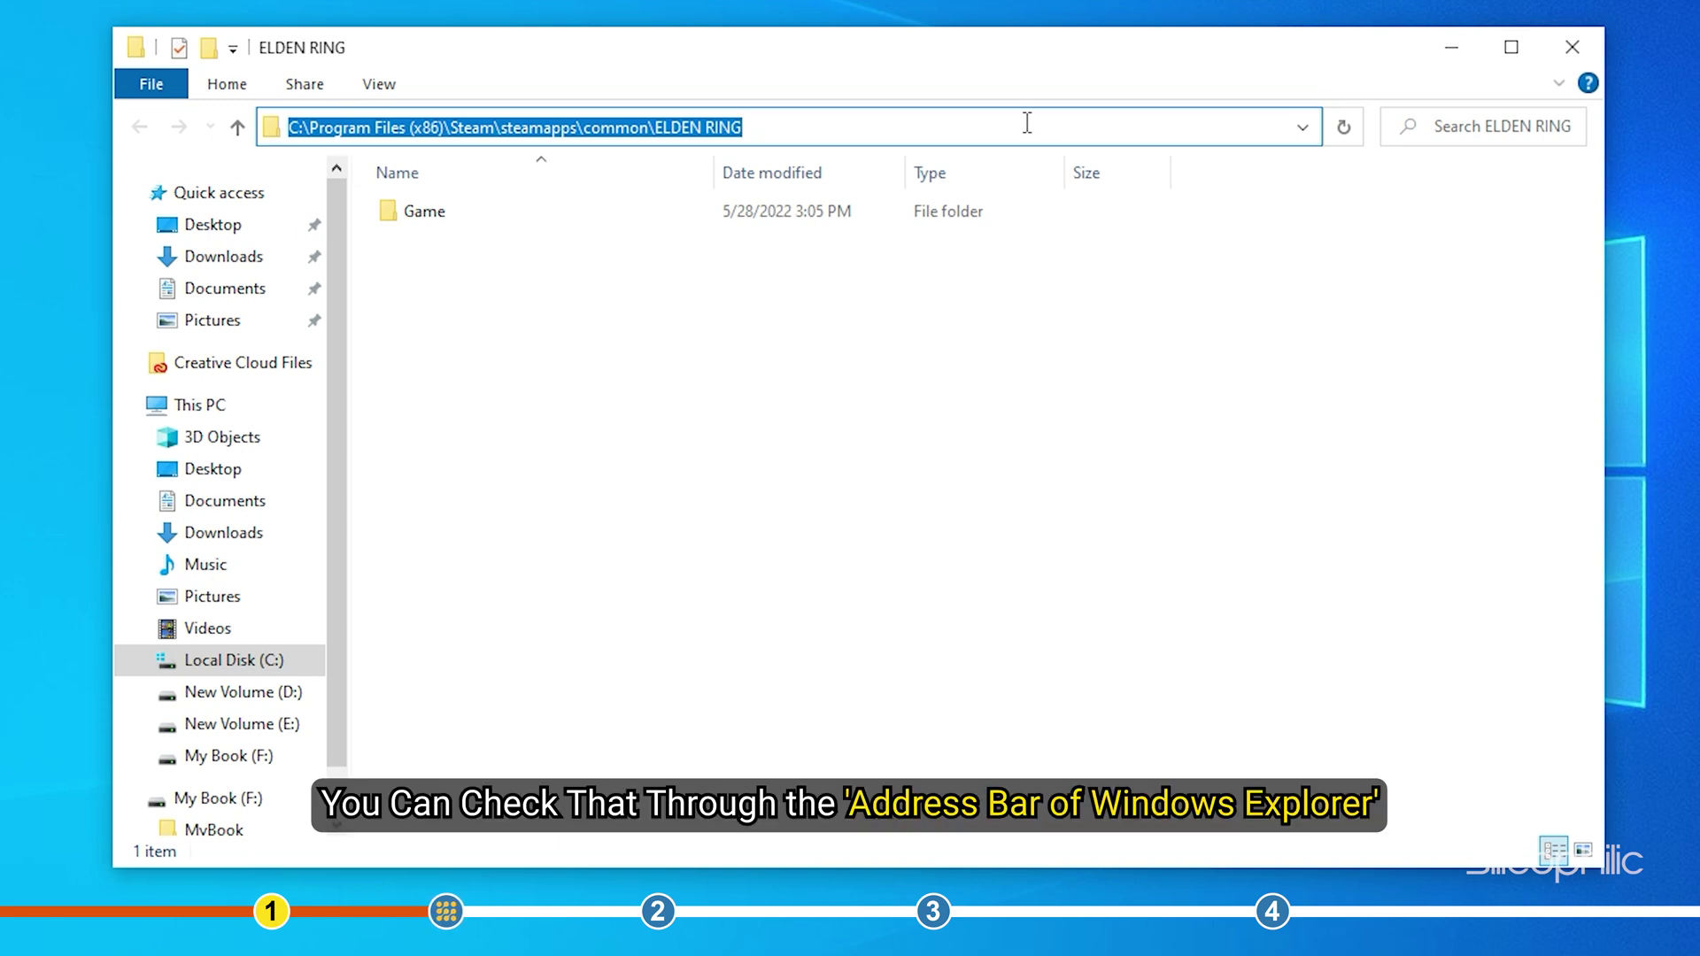
left_click(1568, 51)
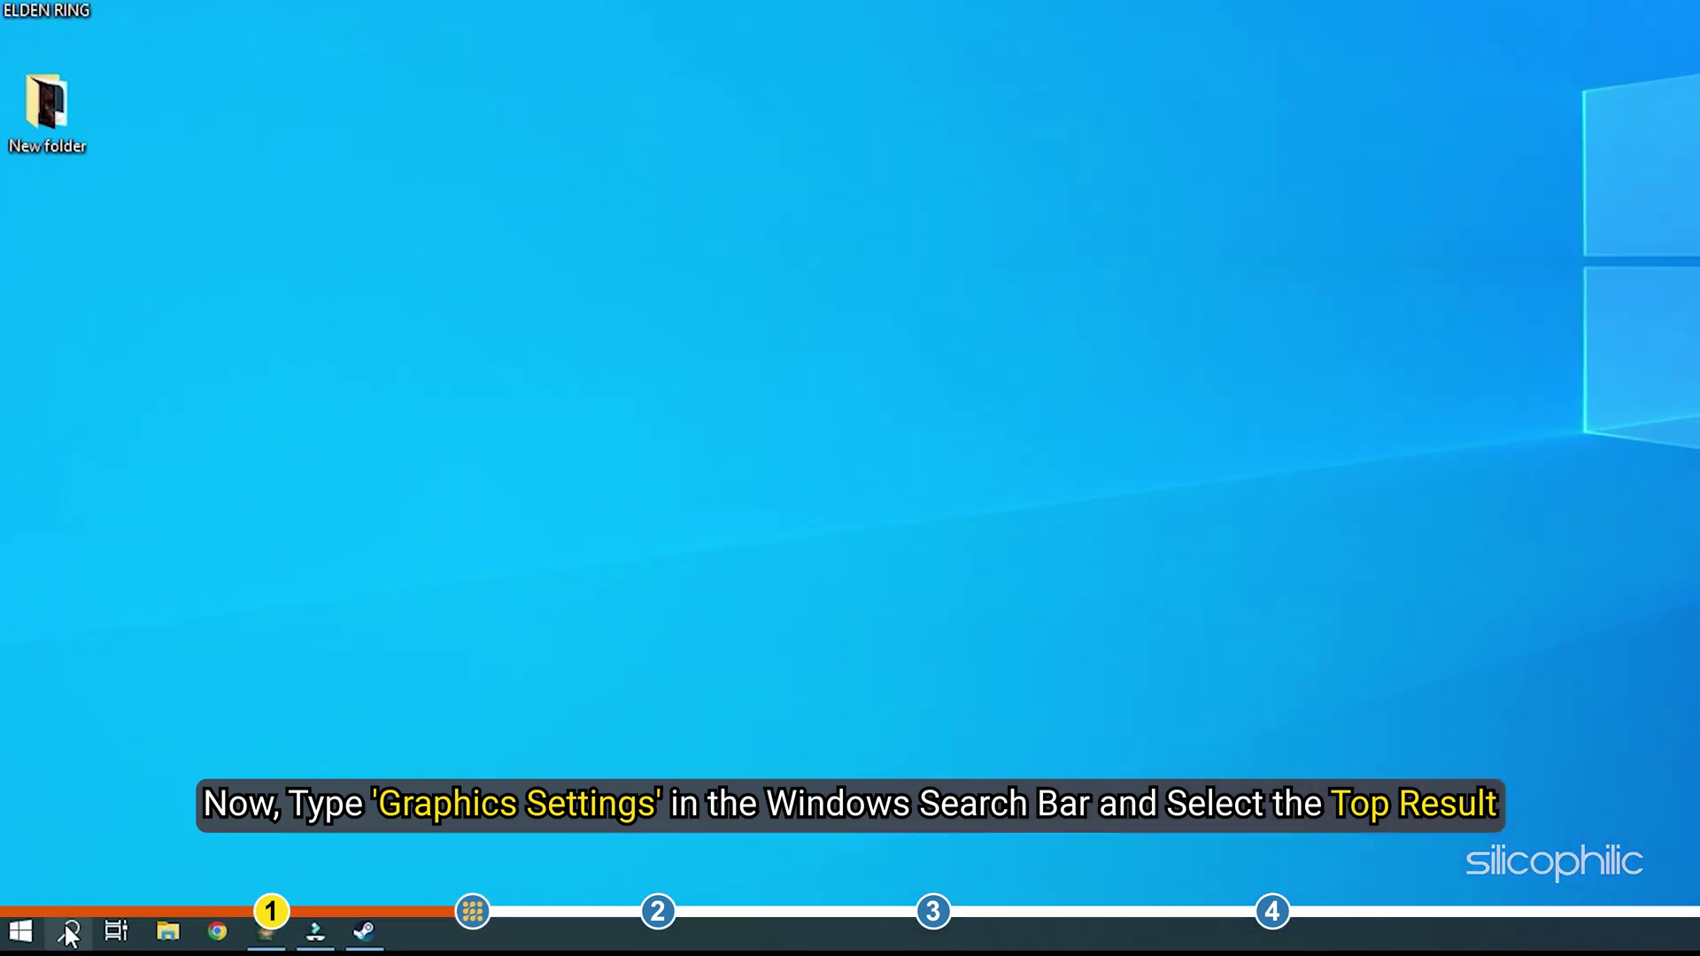
- Open Graphics settings and choose Desktop app as the app type
left_click(48, 942)
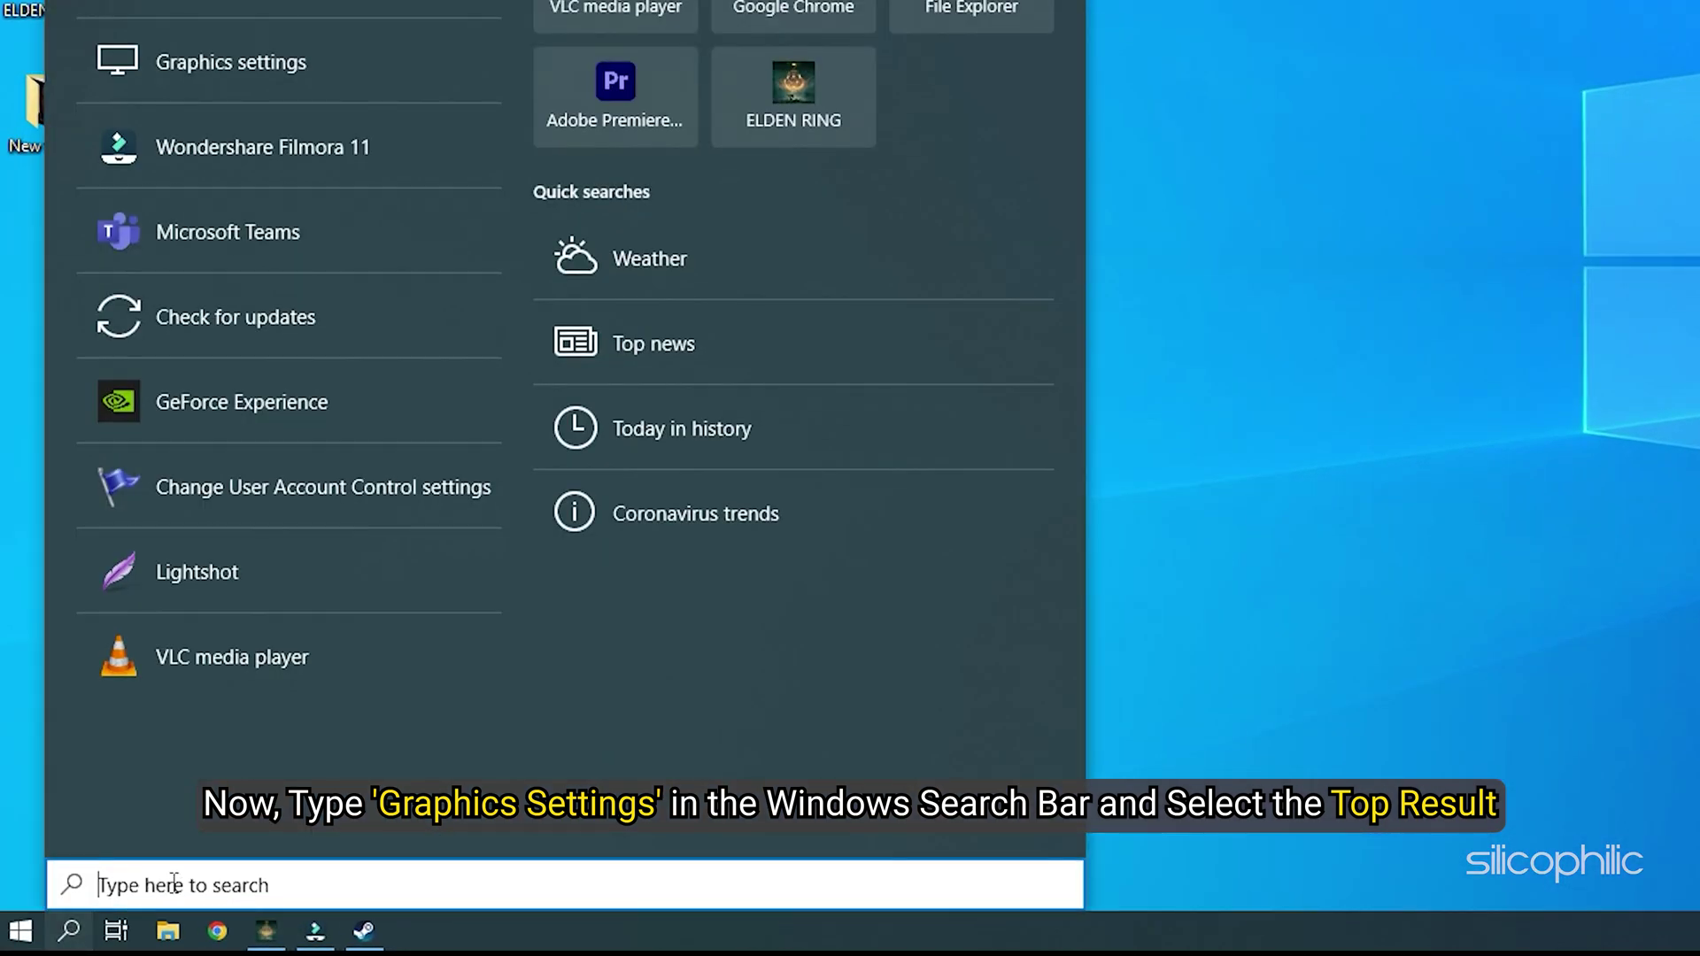
type("graphics settings")
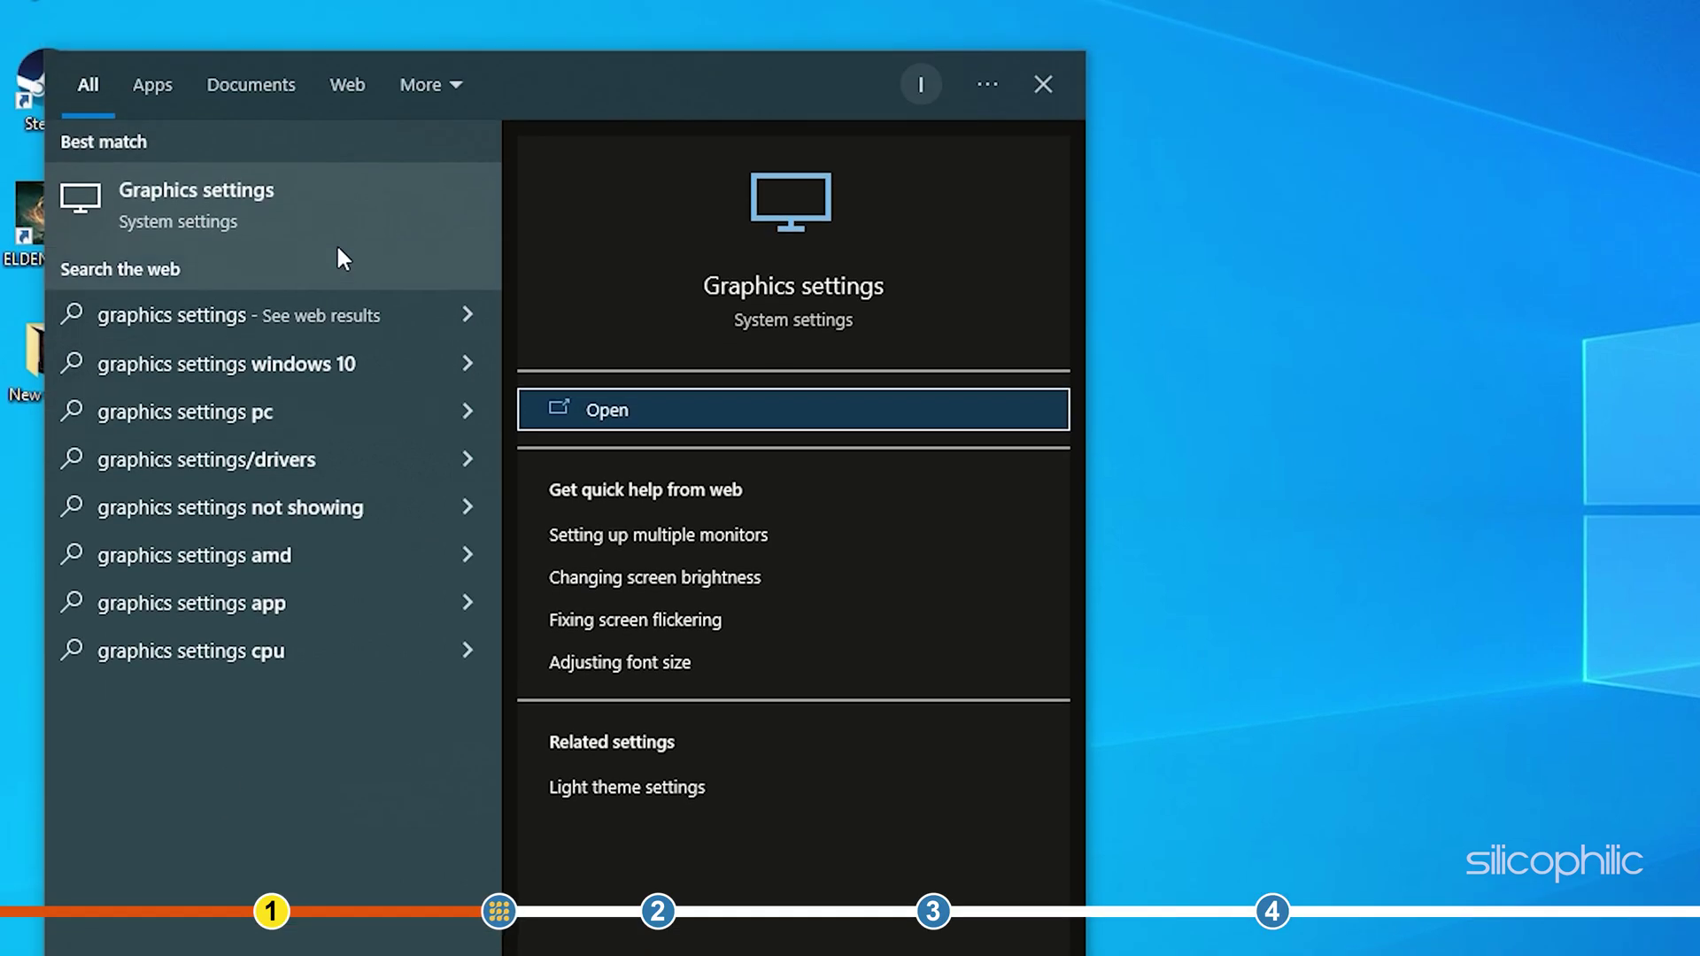
left_click(337, 155)
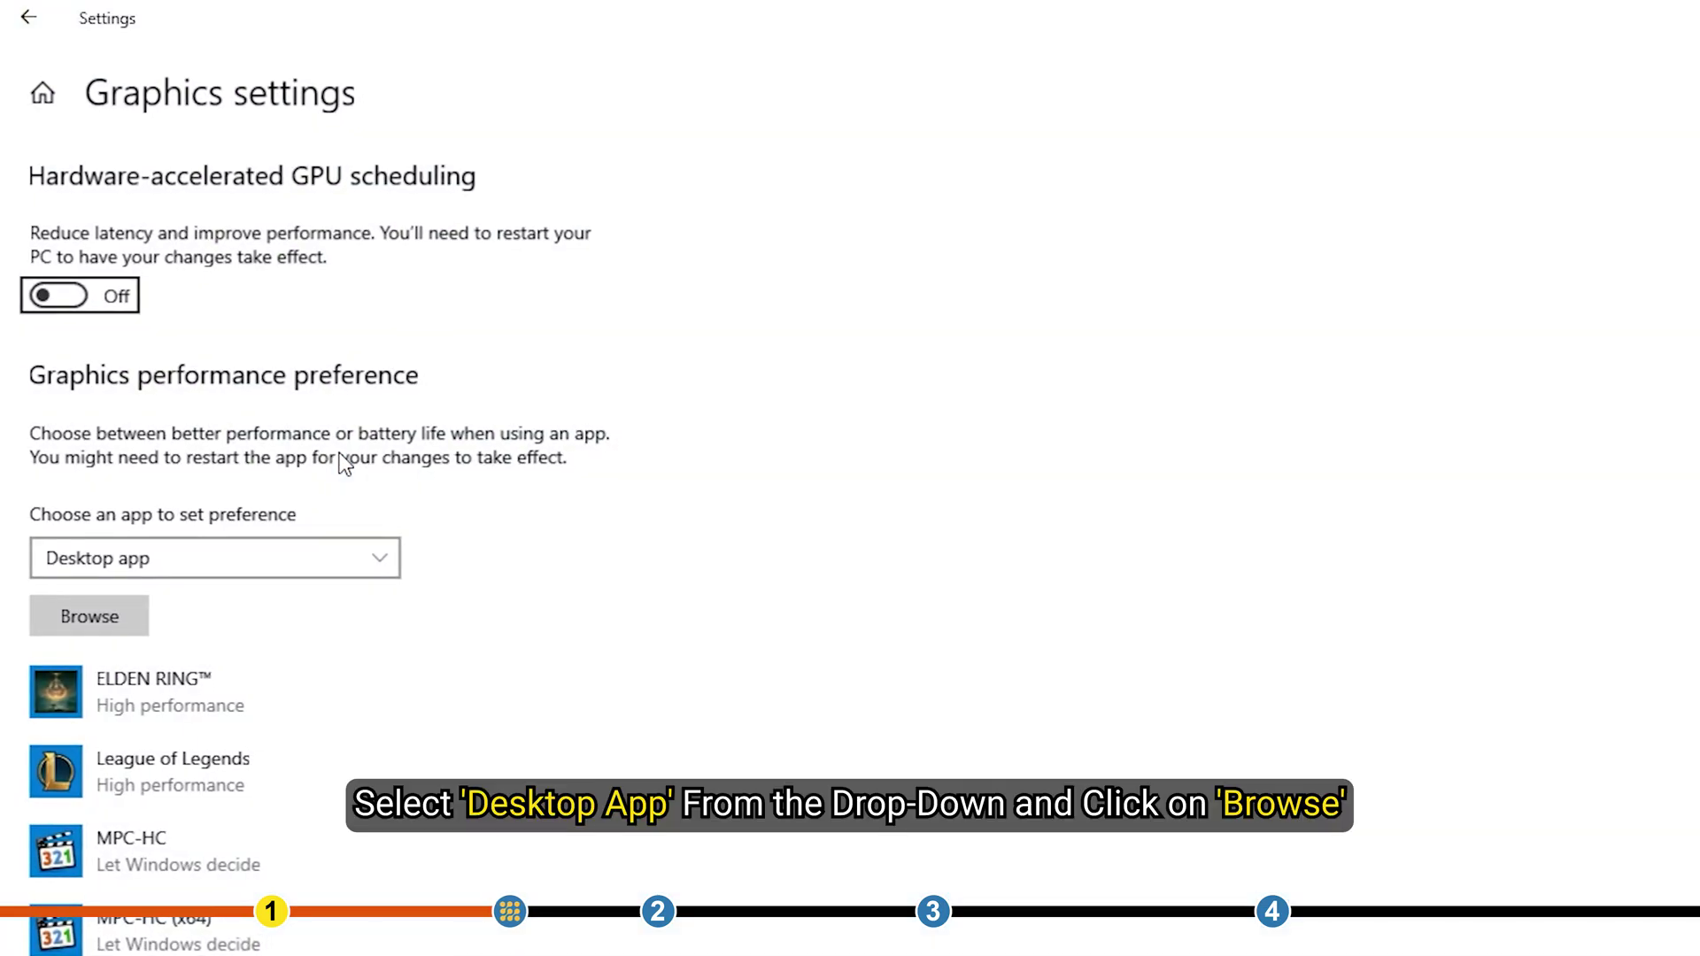
left_click(379, 559)
left_click(346, 569)
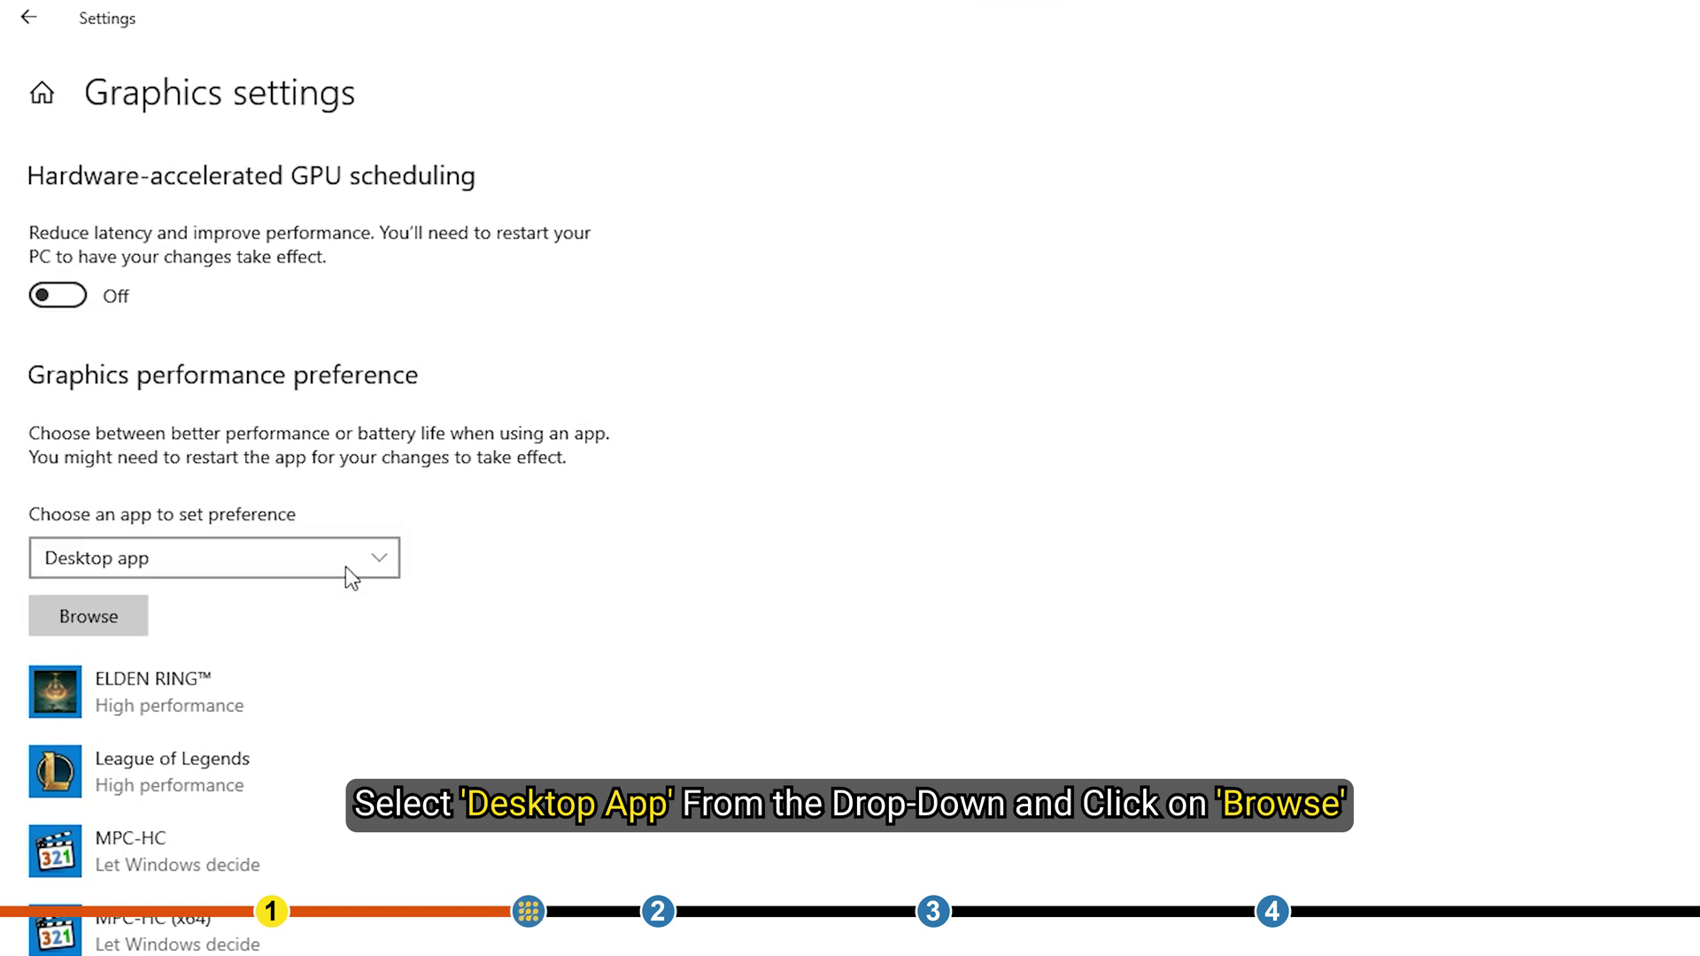
- Add ELDEN RING\Game\eldenring.exe to the graphics preference list
left_click(120, 615)
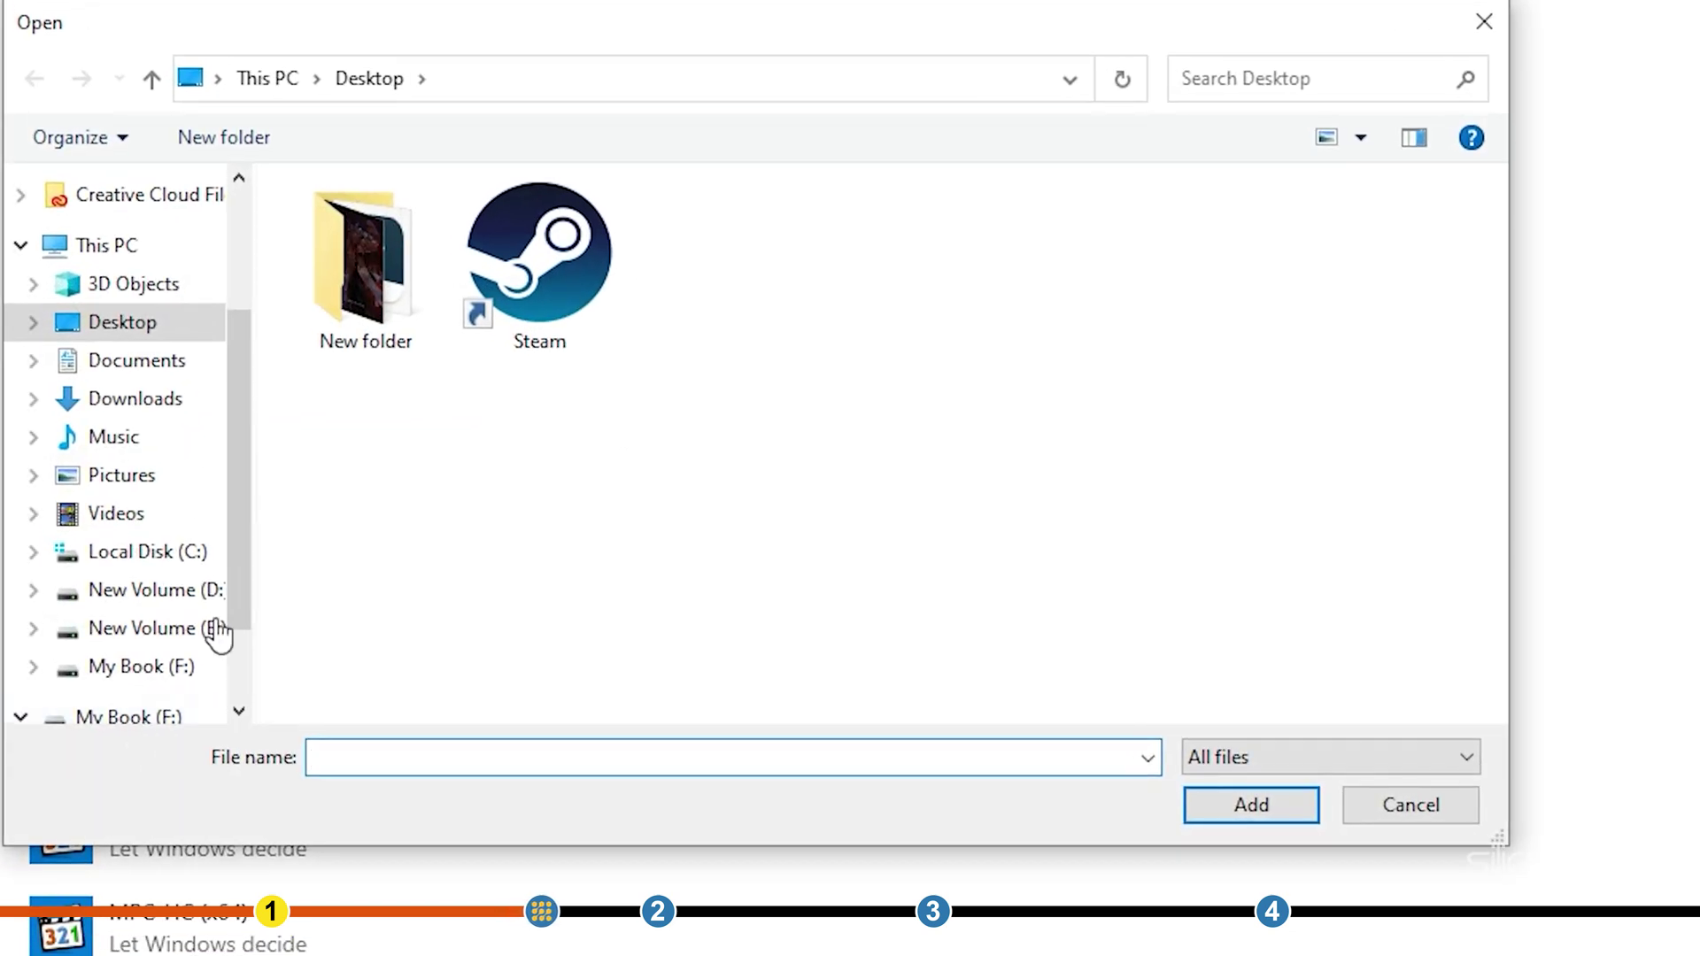
left_click(694, 78)
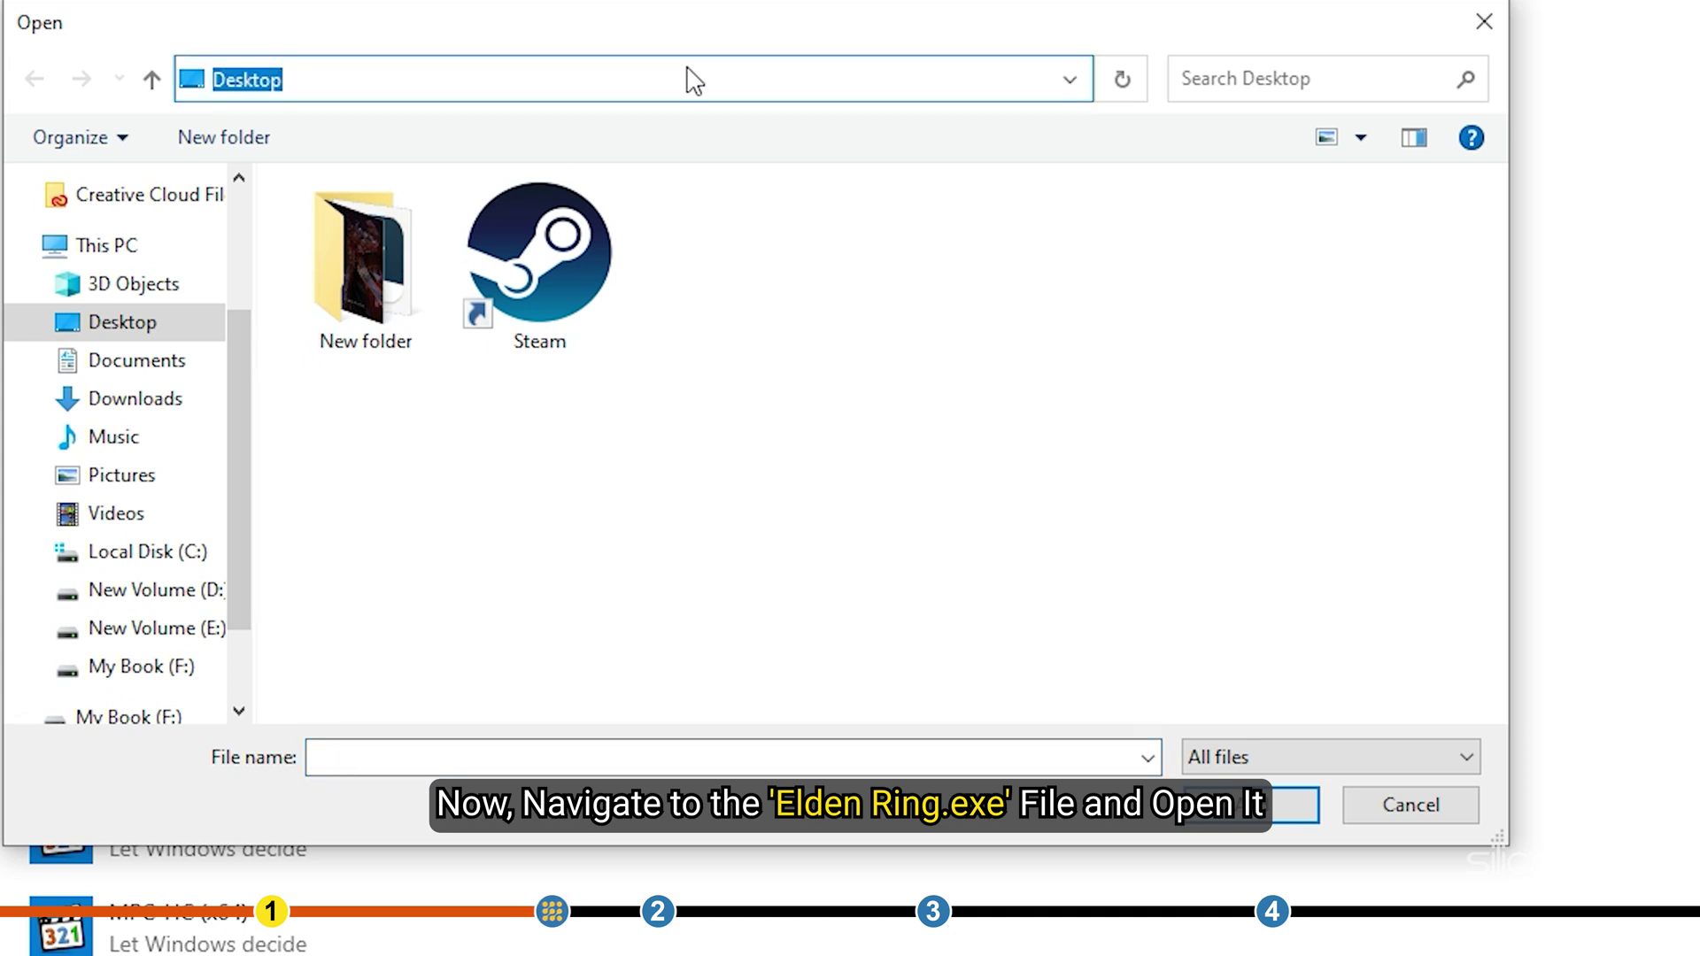
type("C:\\Program Files (x86)\\Steam\\steamapps\\common\\ELDEN RING")
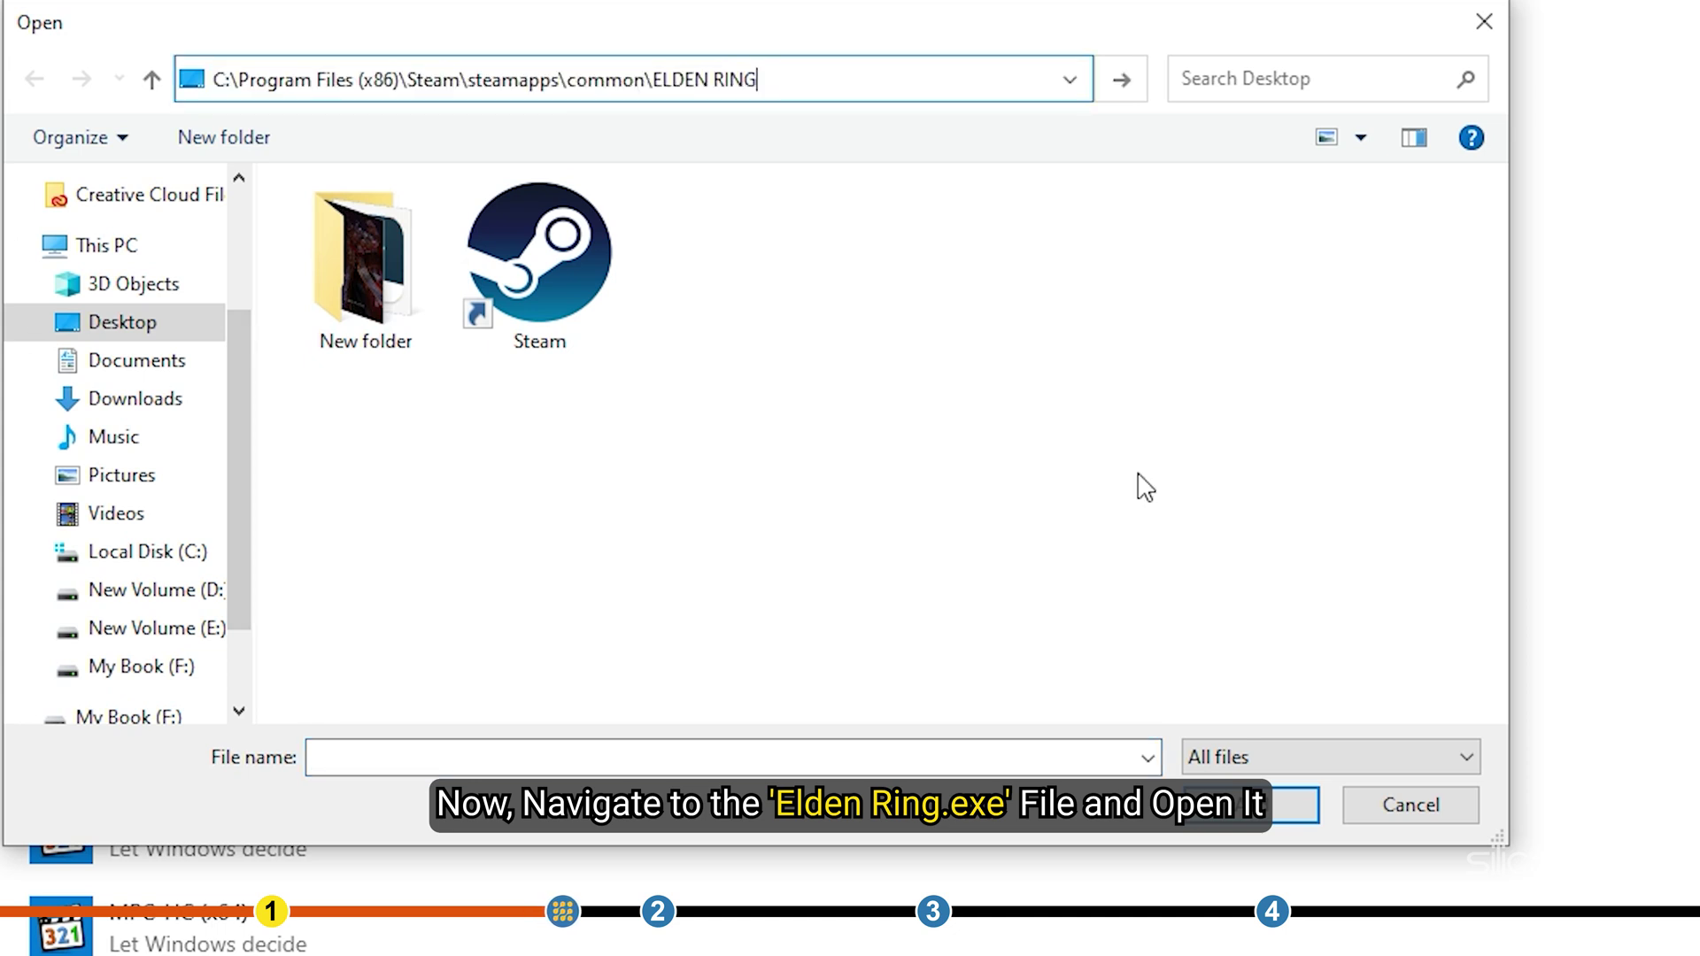
key("Return")
double_click(853, 254)
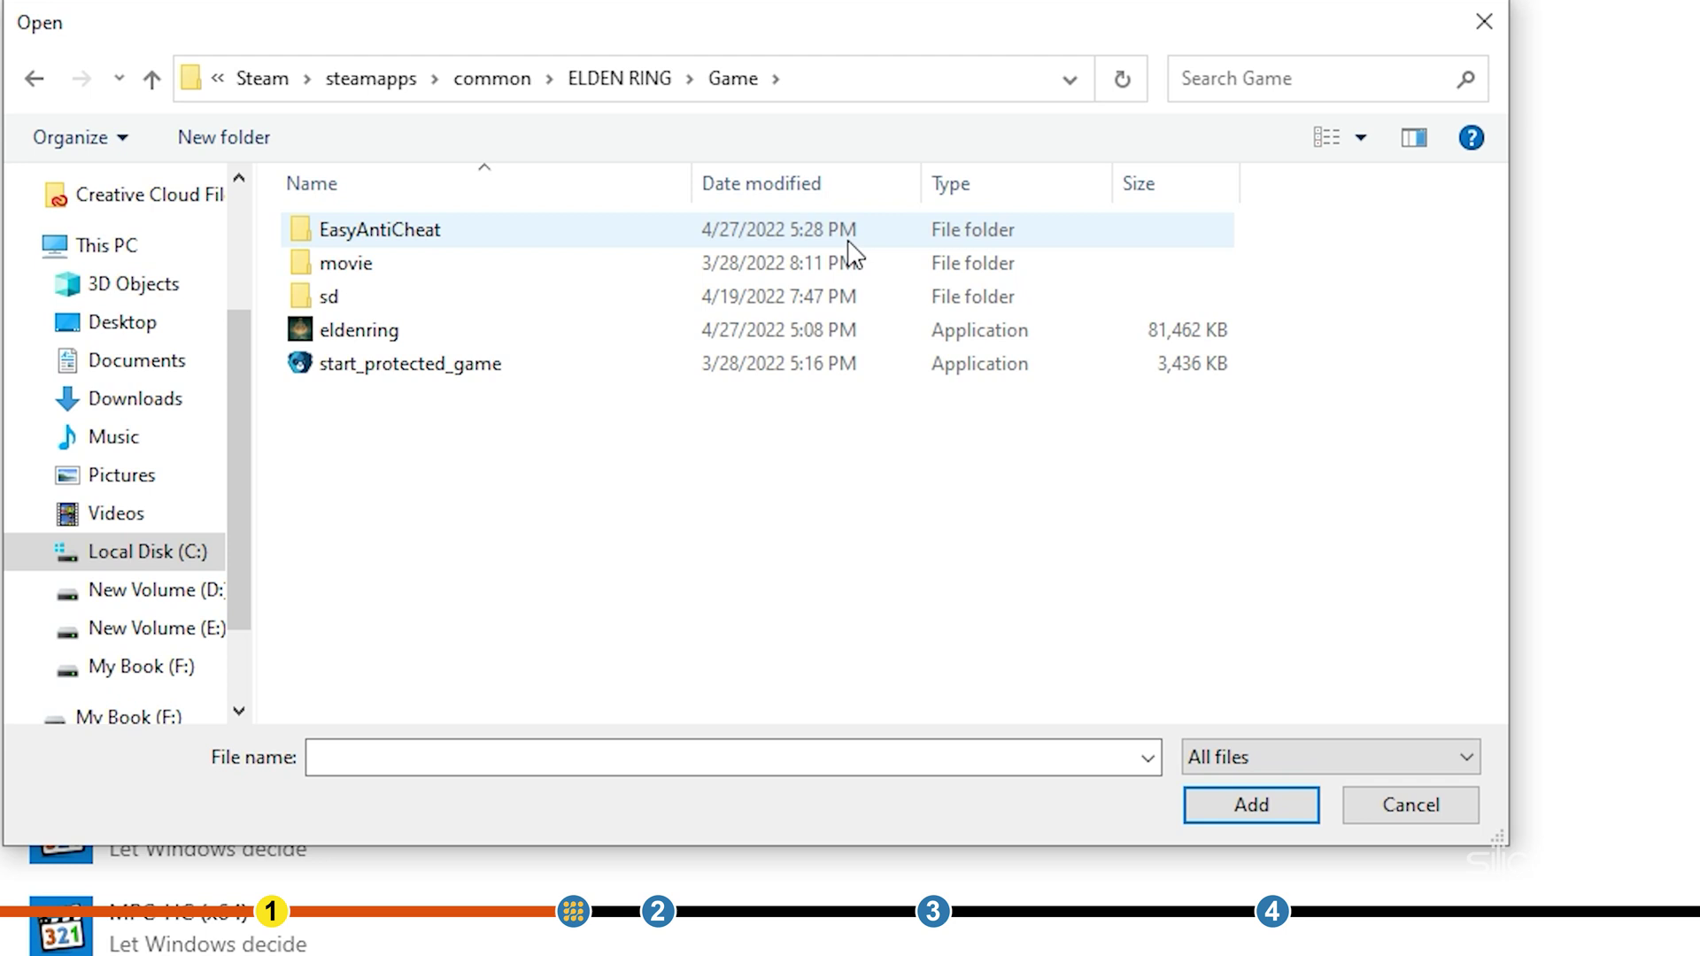
left_click(831, 332)
left_click(1266, 824)
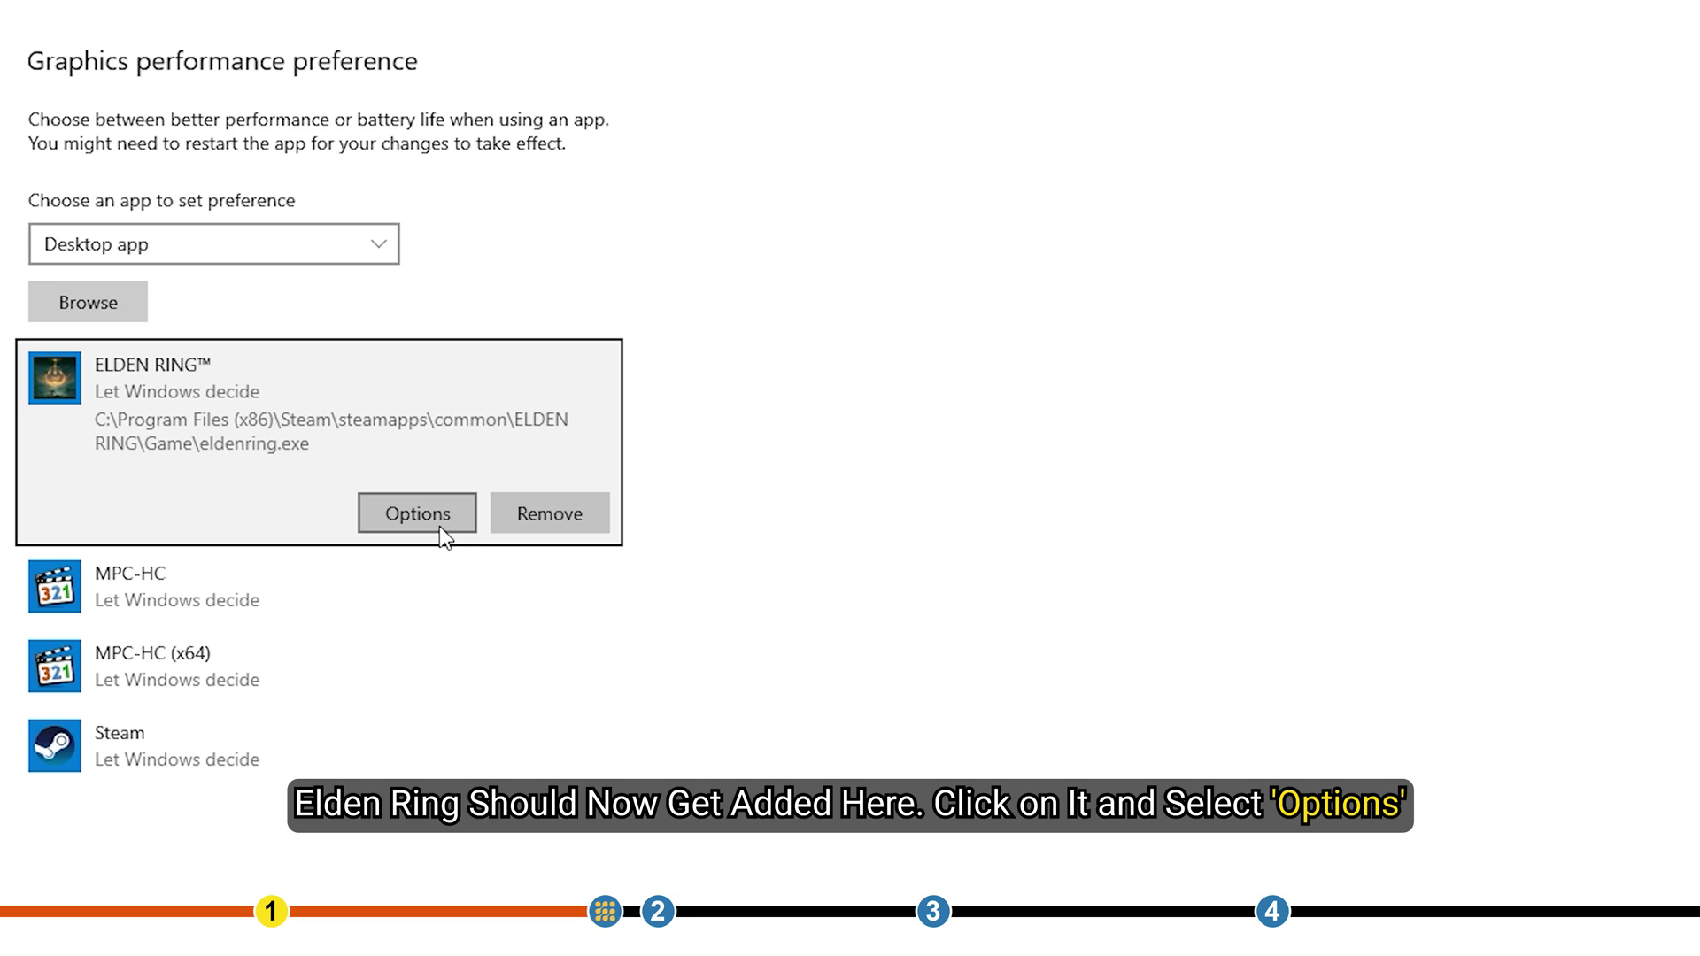
- Set eldenring's graphics preference to High performance and save it
left_click(440, 528)
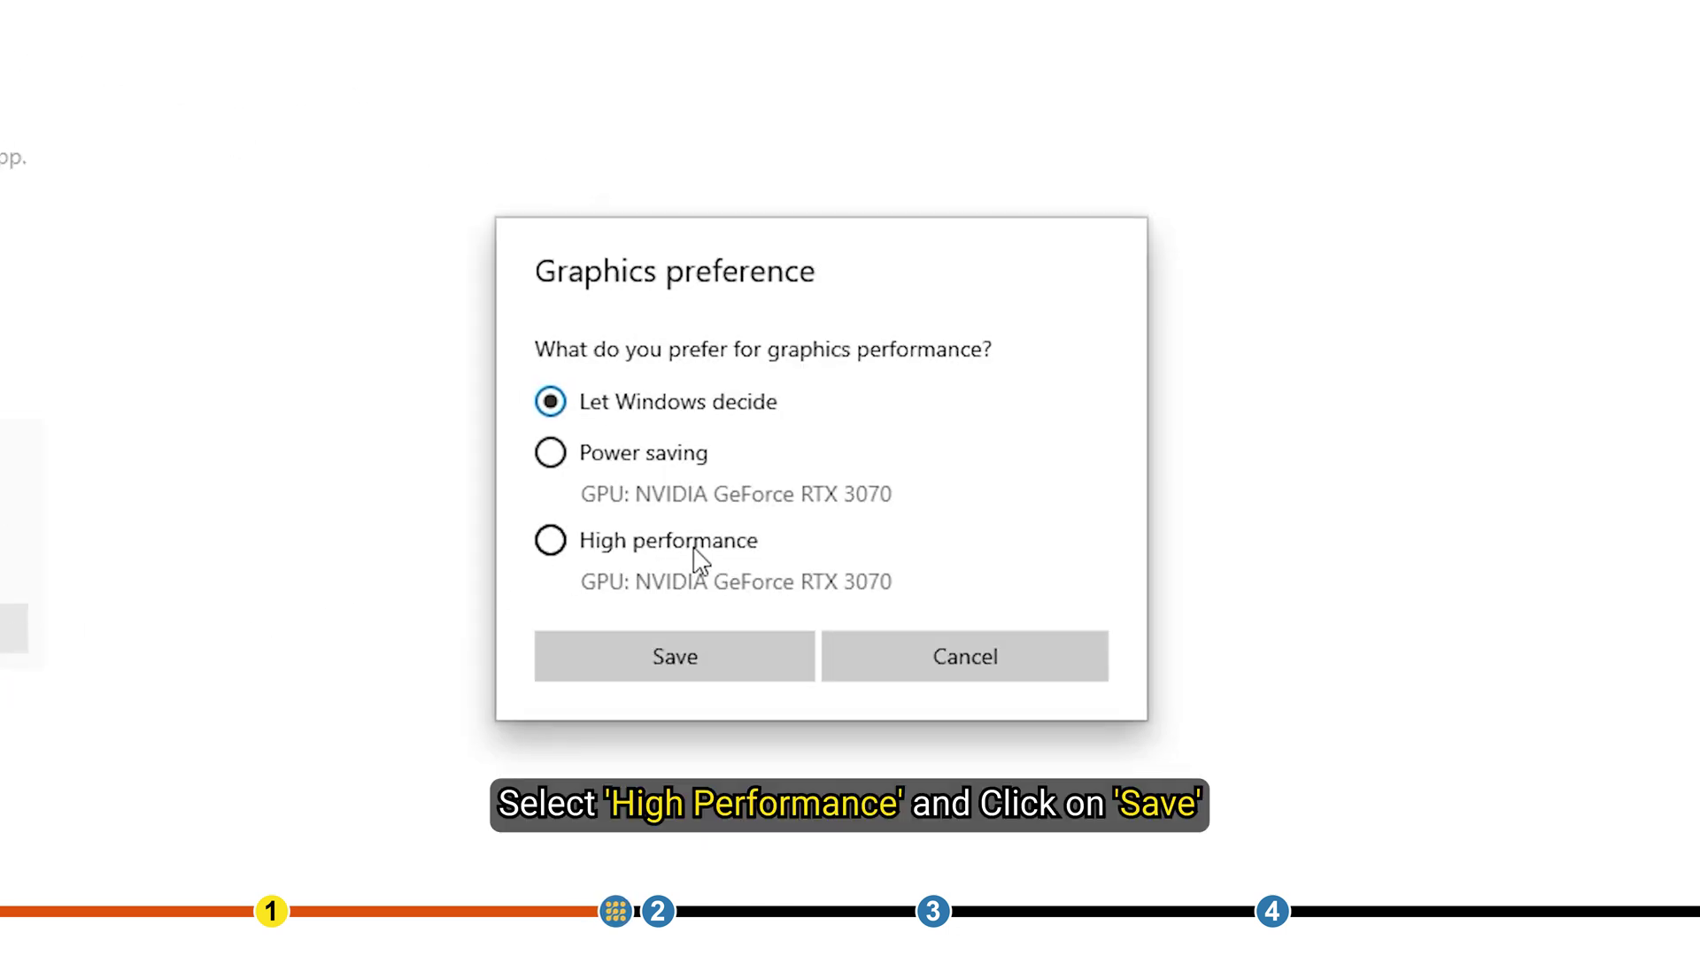
left_click(754, 549)
left_click(737, 662)
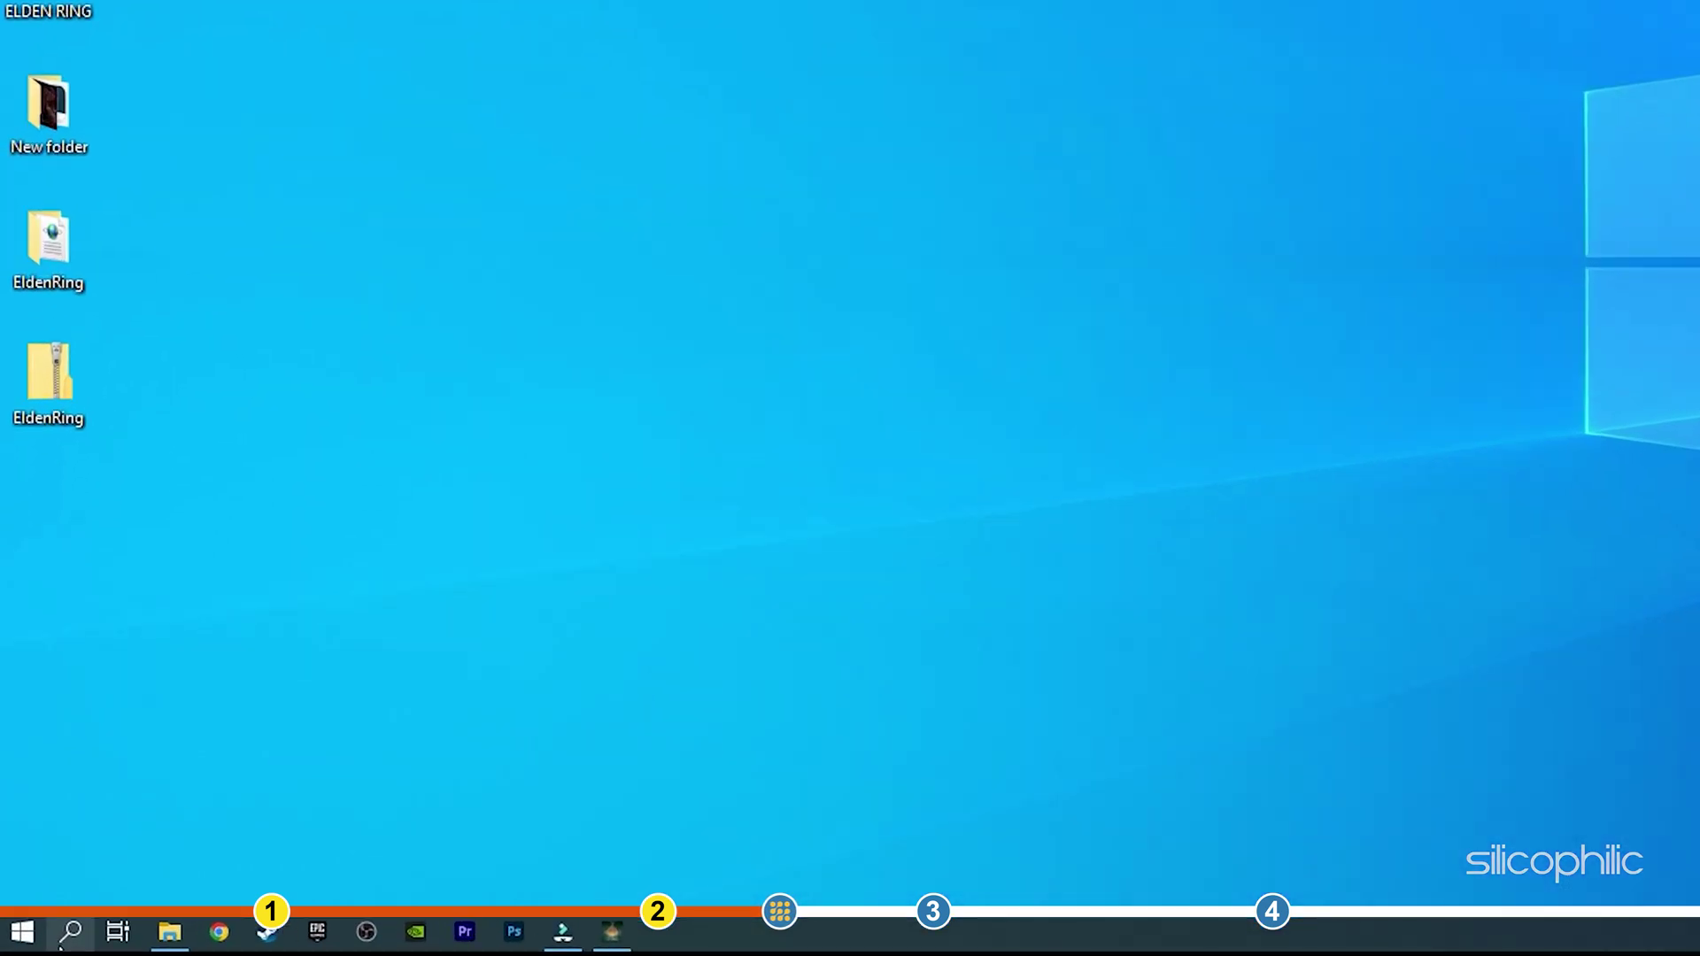
- Run a Windows Update check, confirm the PC is up to date, and close Settings
left_click(48, 941)
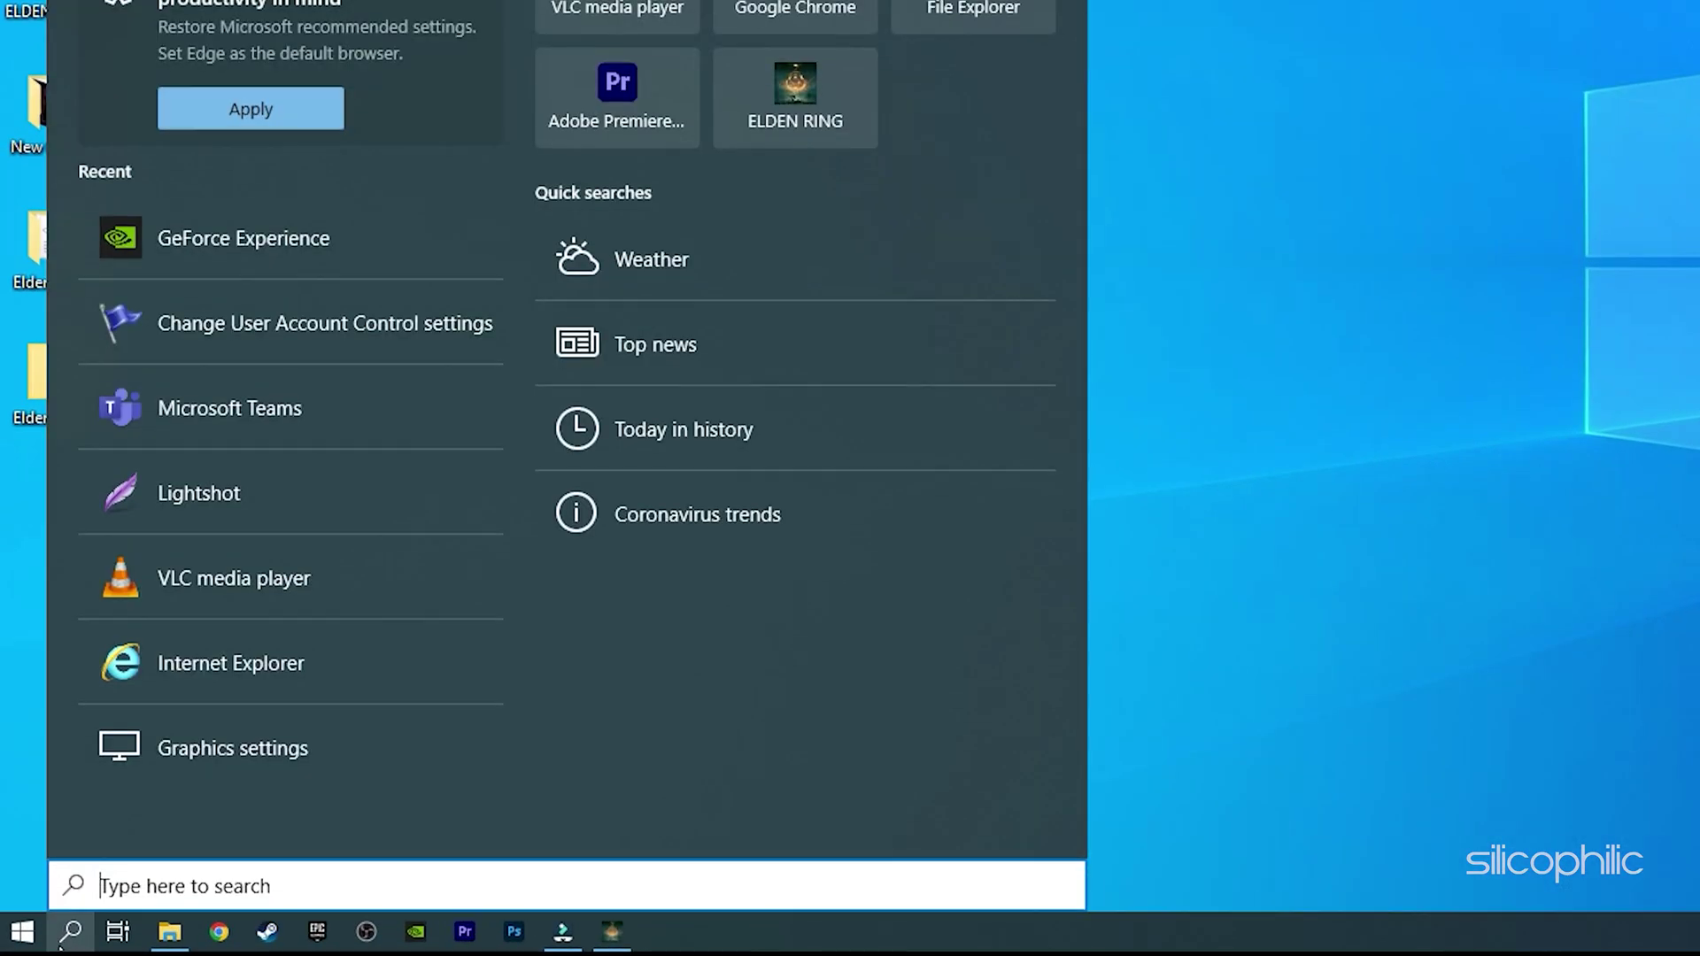
type("check")
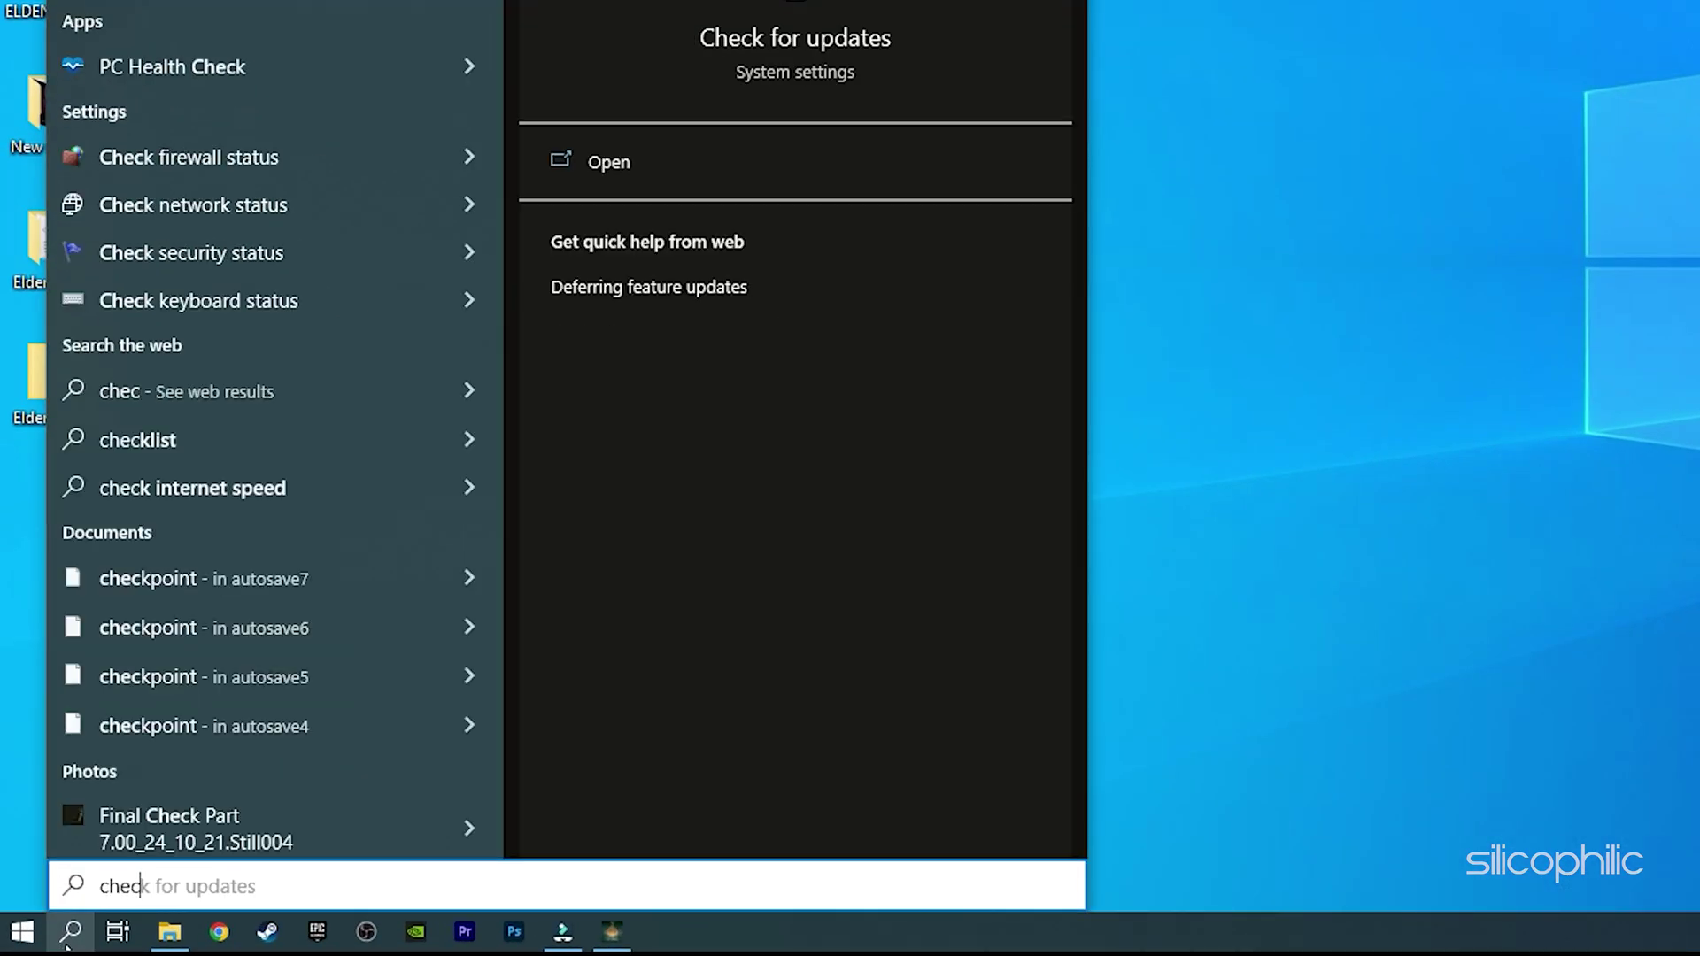
type(" for updates")
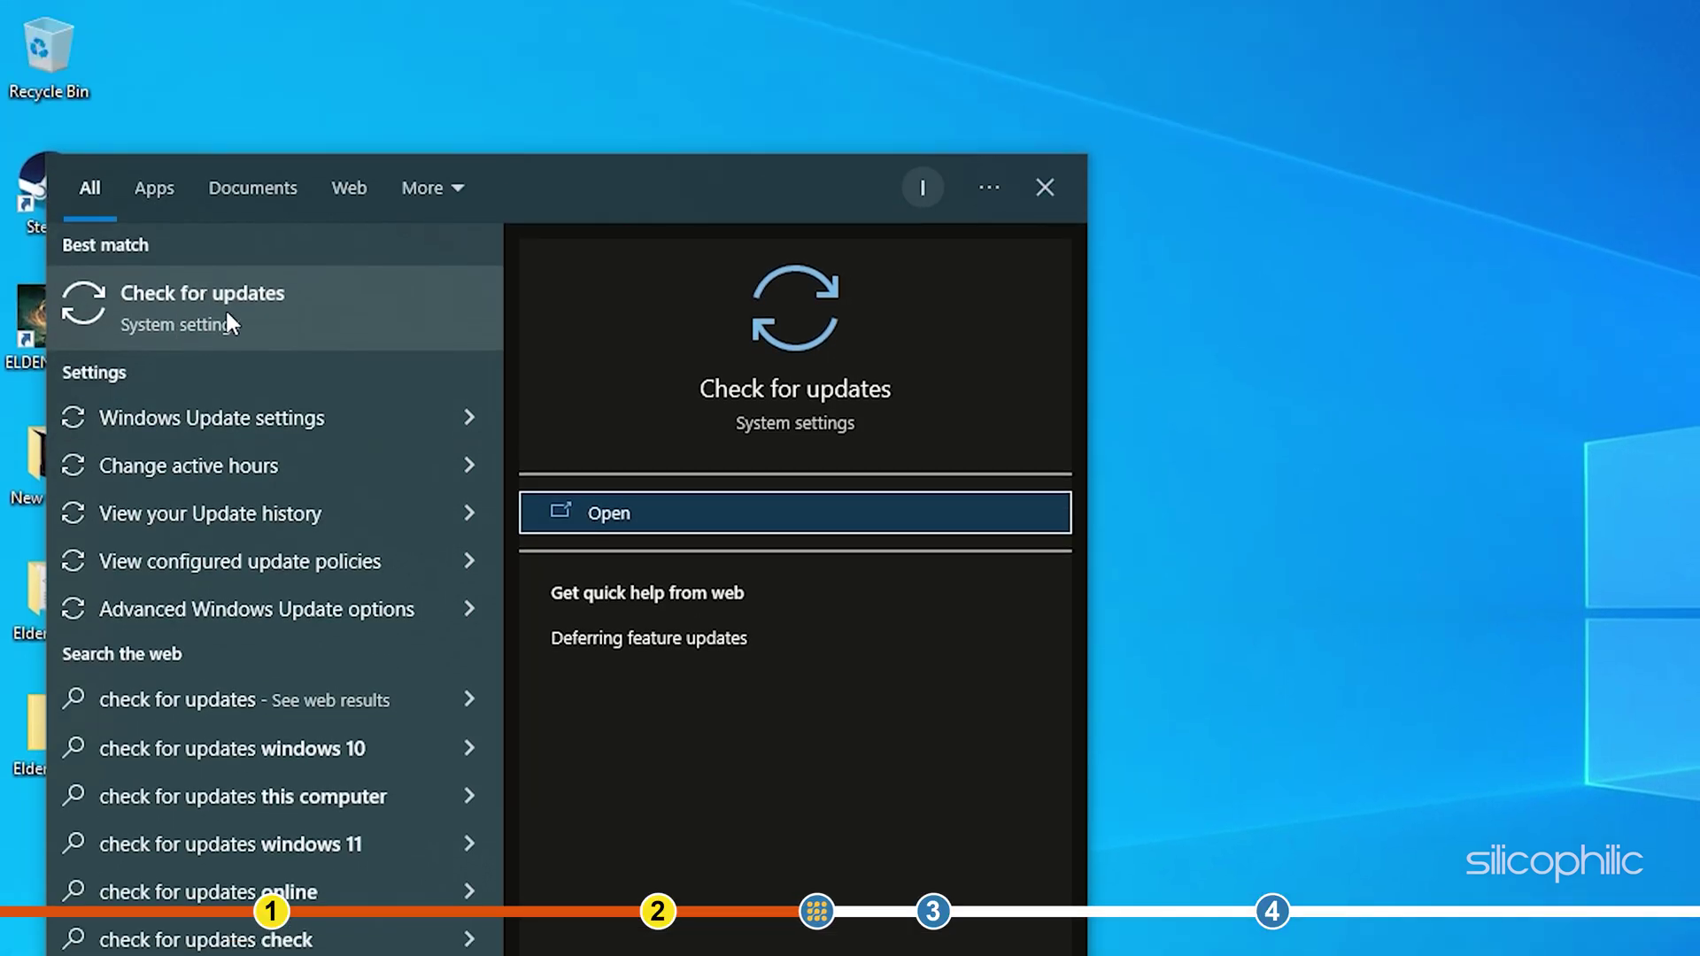
left_click(304, 315)
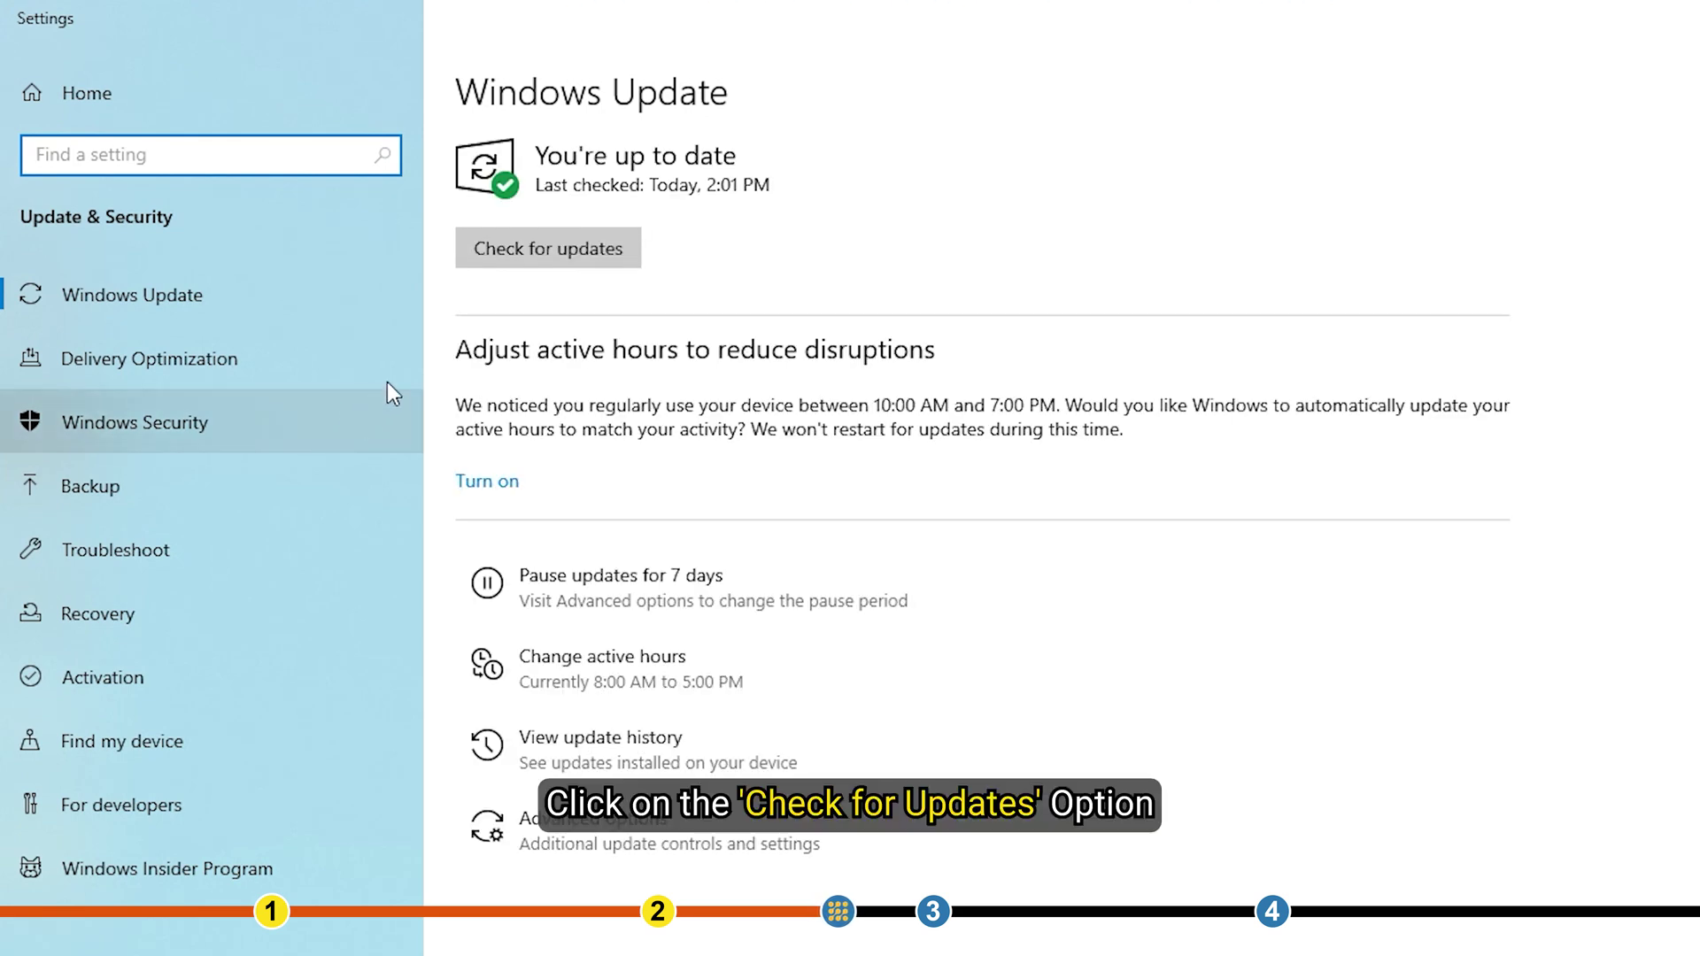
left_click(567, 251)
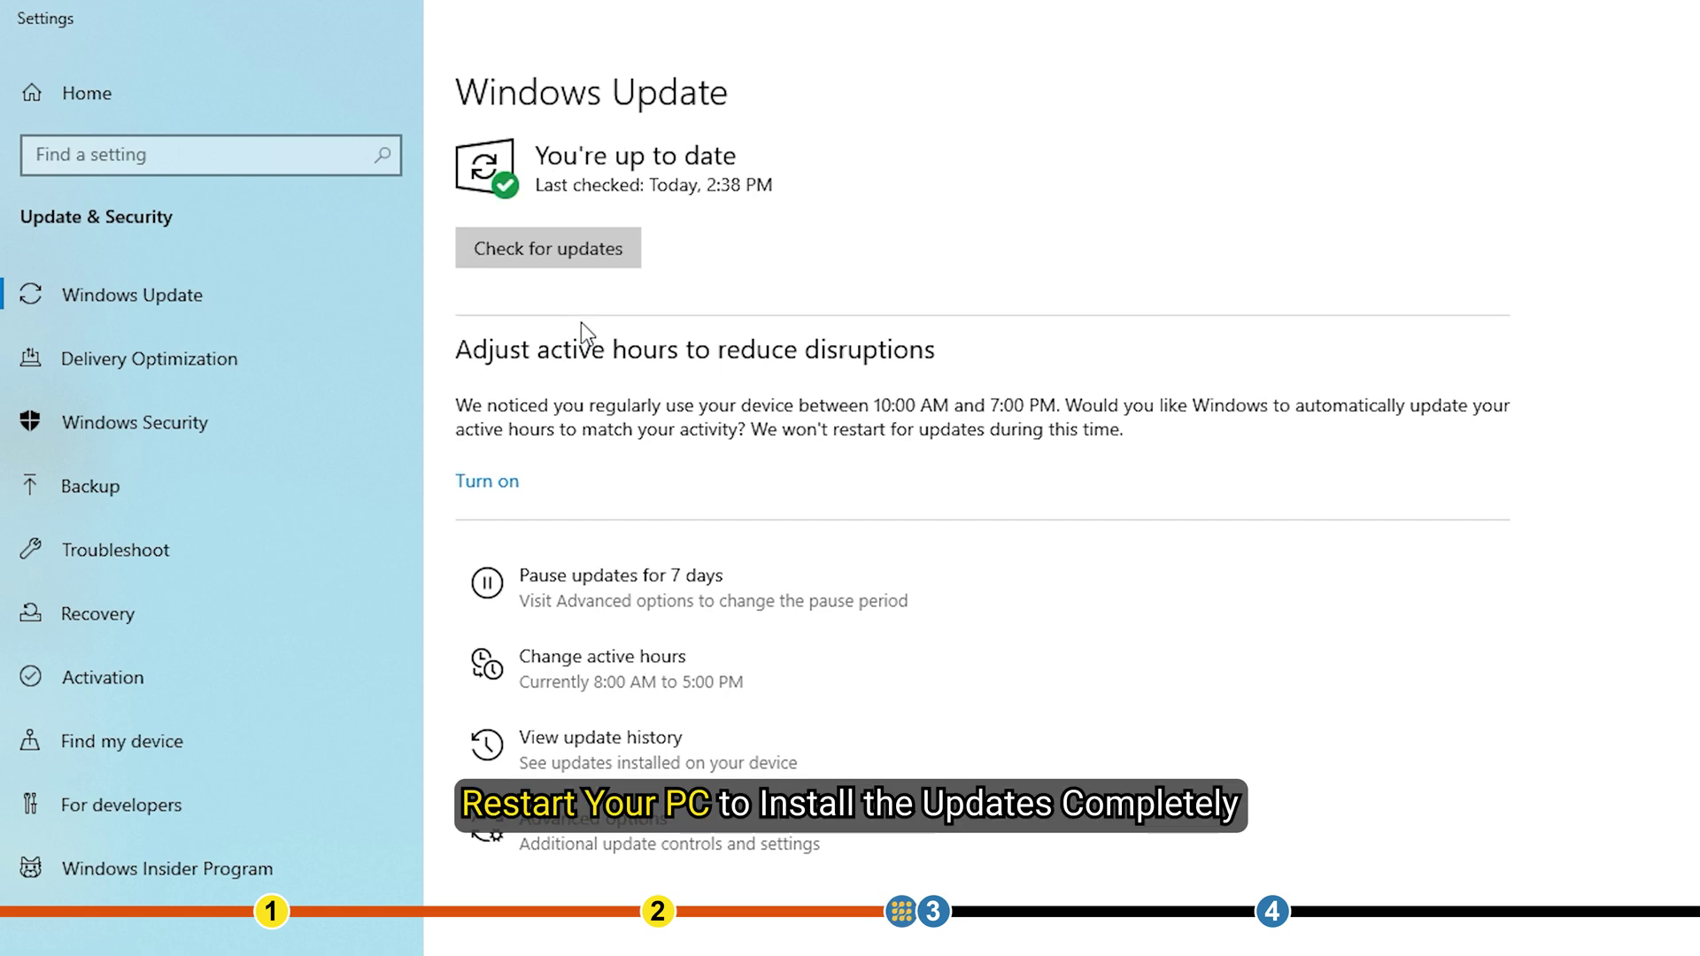
left_click(1681, 11)
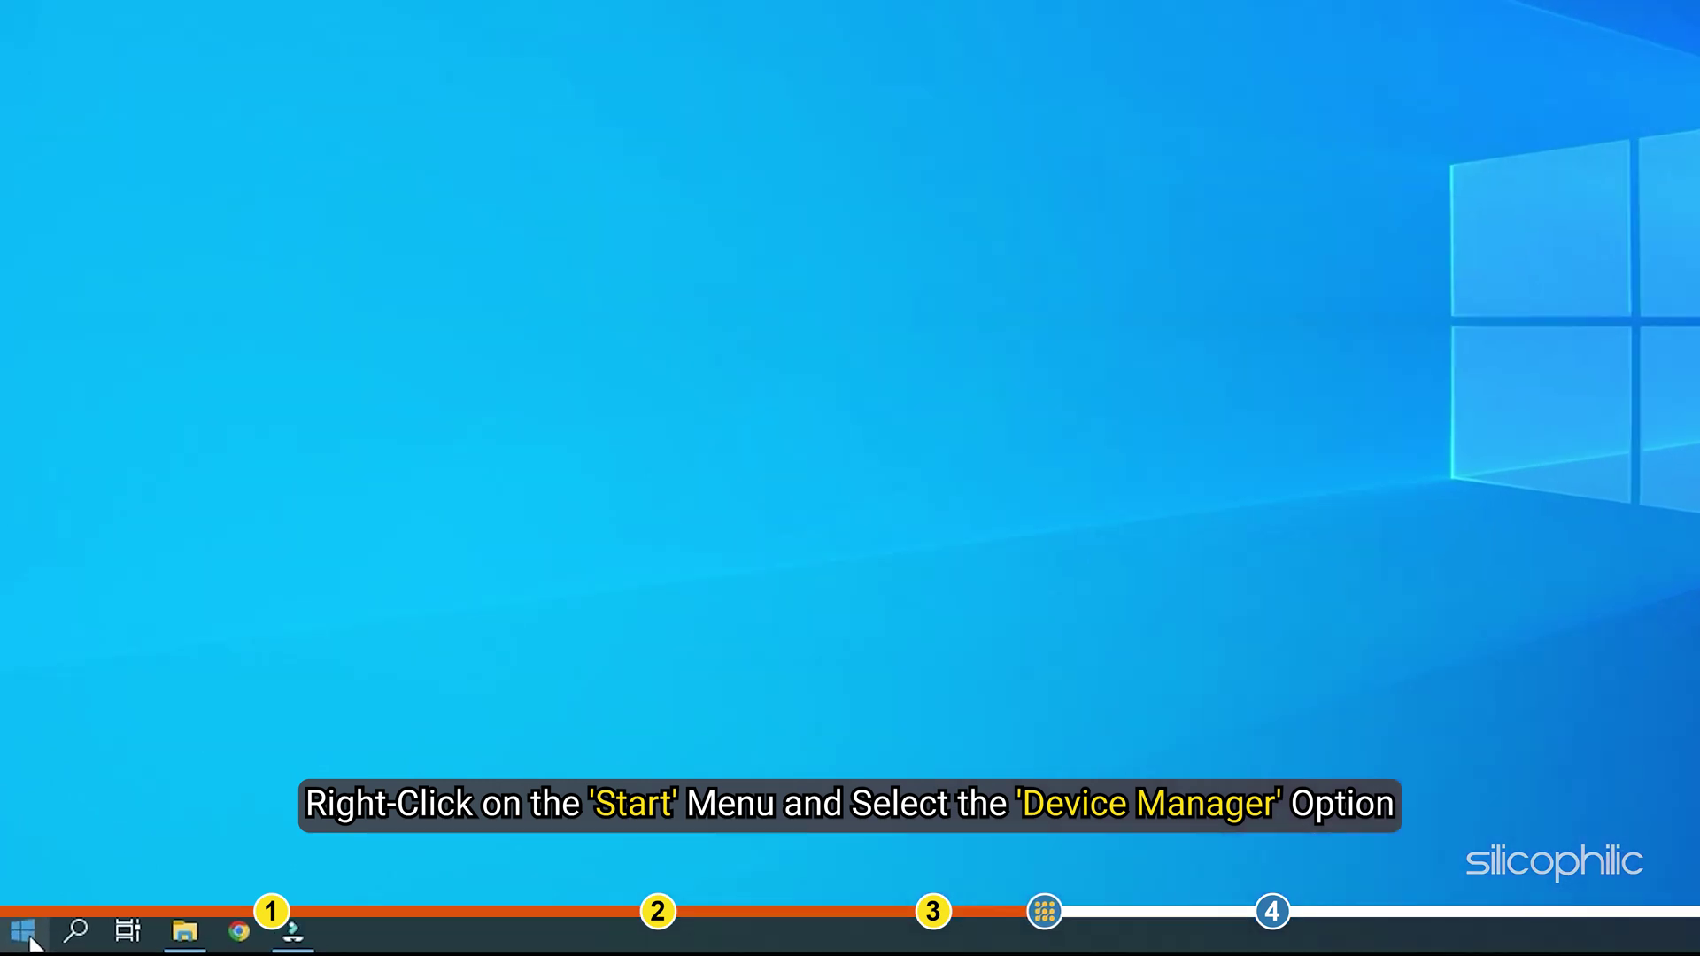
- Search automatically for a newer AMD Radeon(TM) RX Vega 11 Graphics driver in Device Manager, then close it
right_click(29, 939)
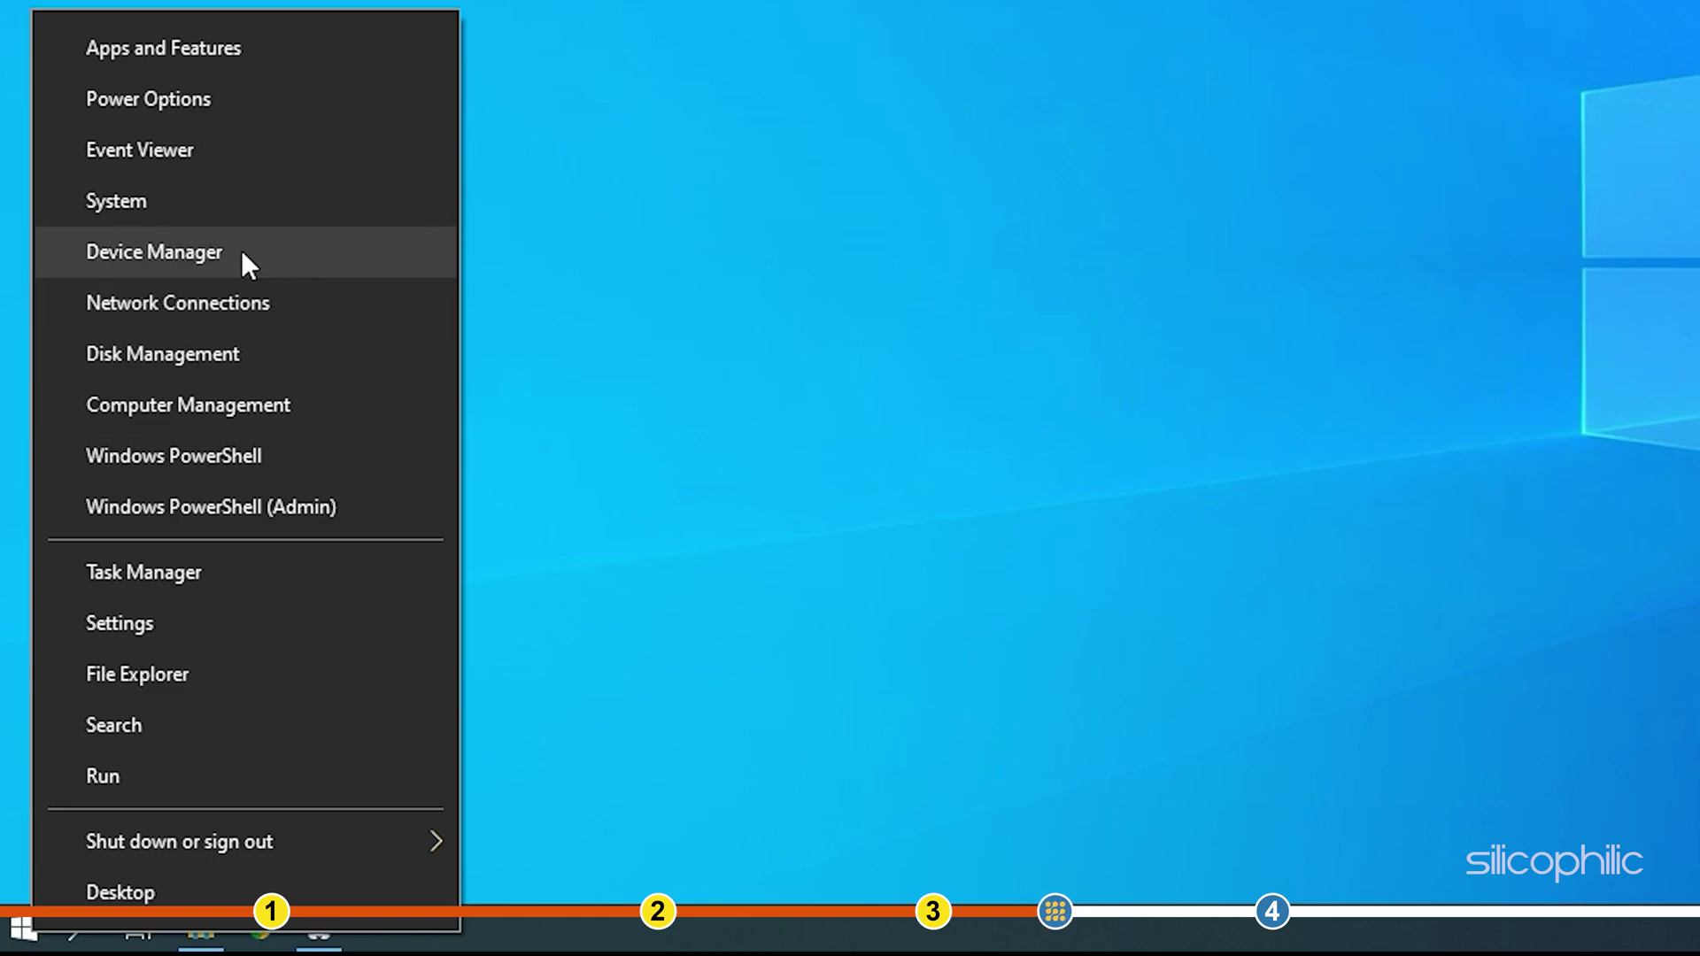
left_click(241, 251)
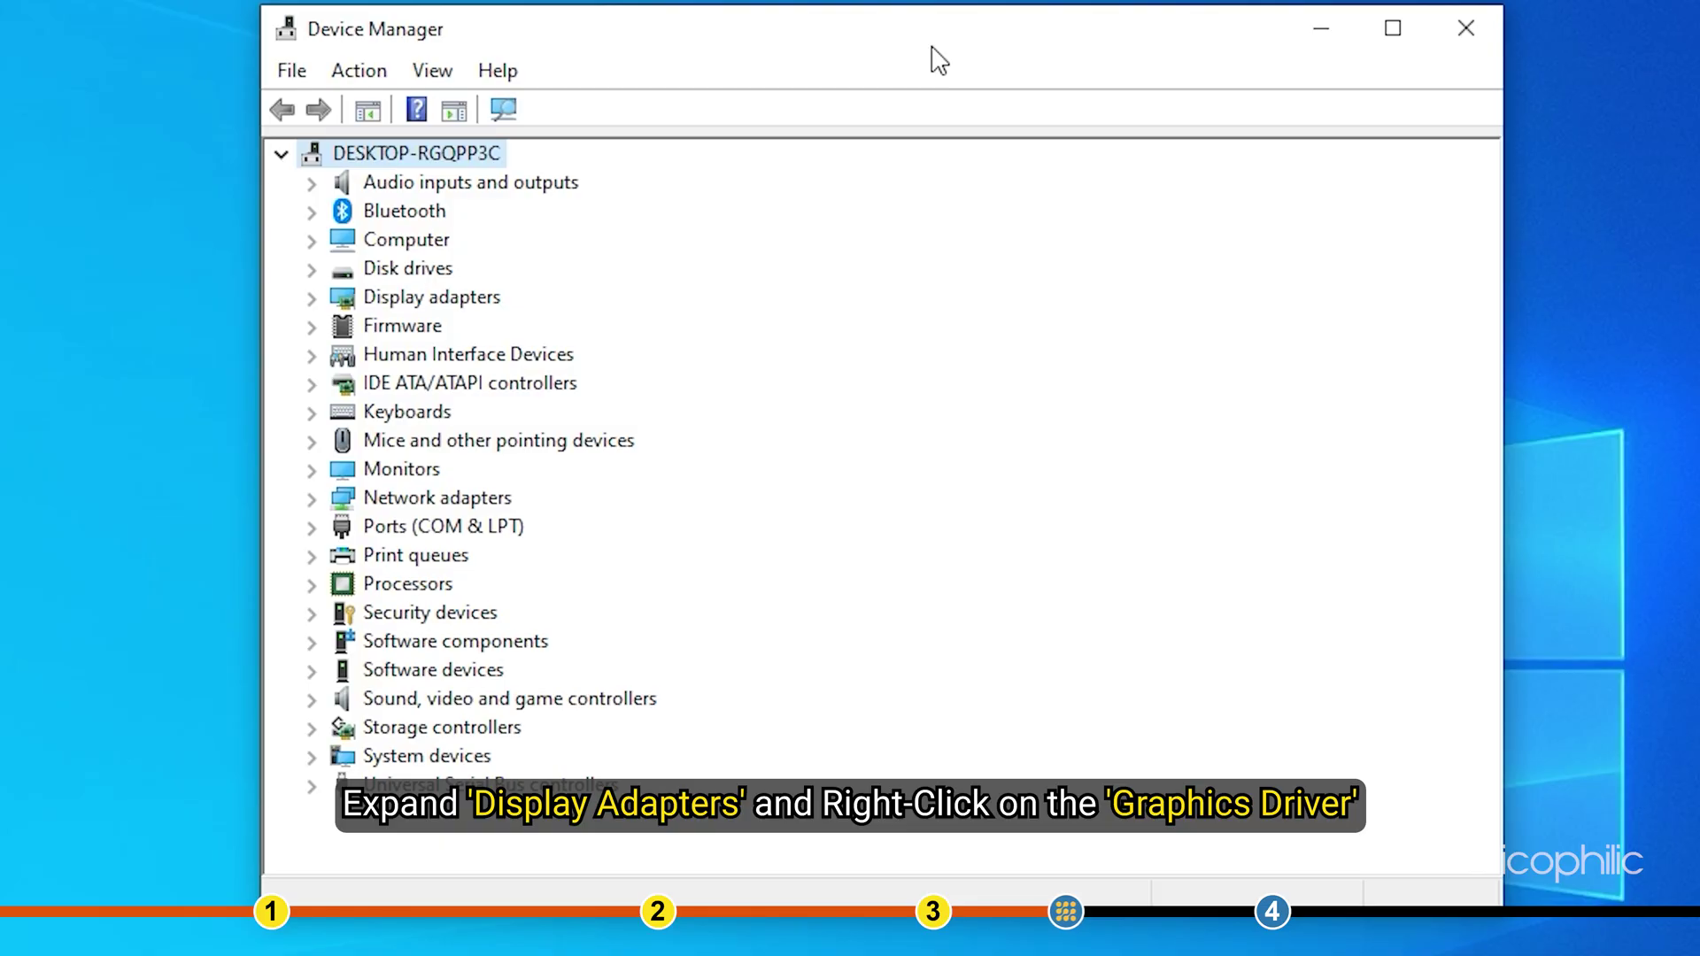
left_click(312, 299)
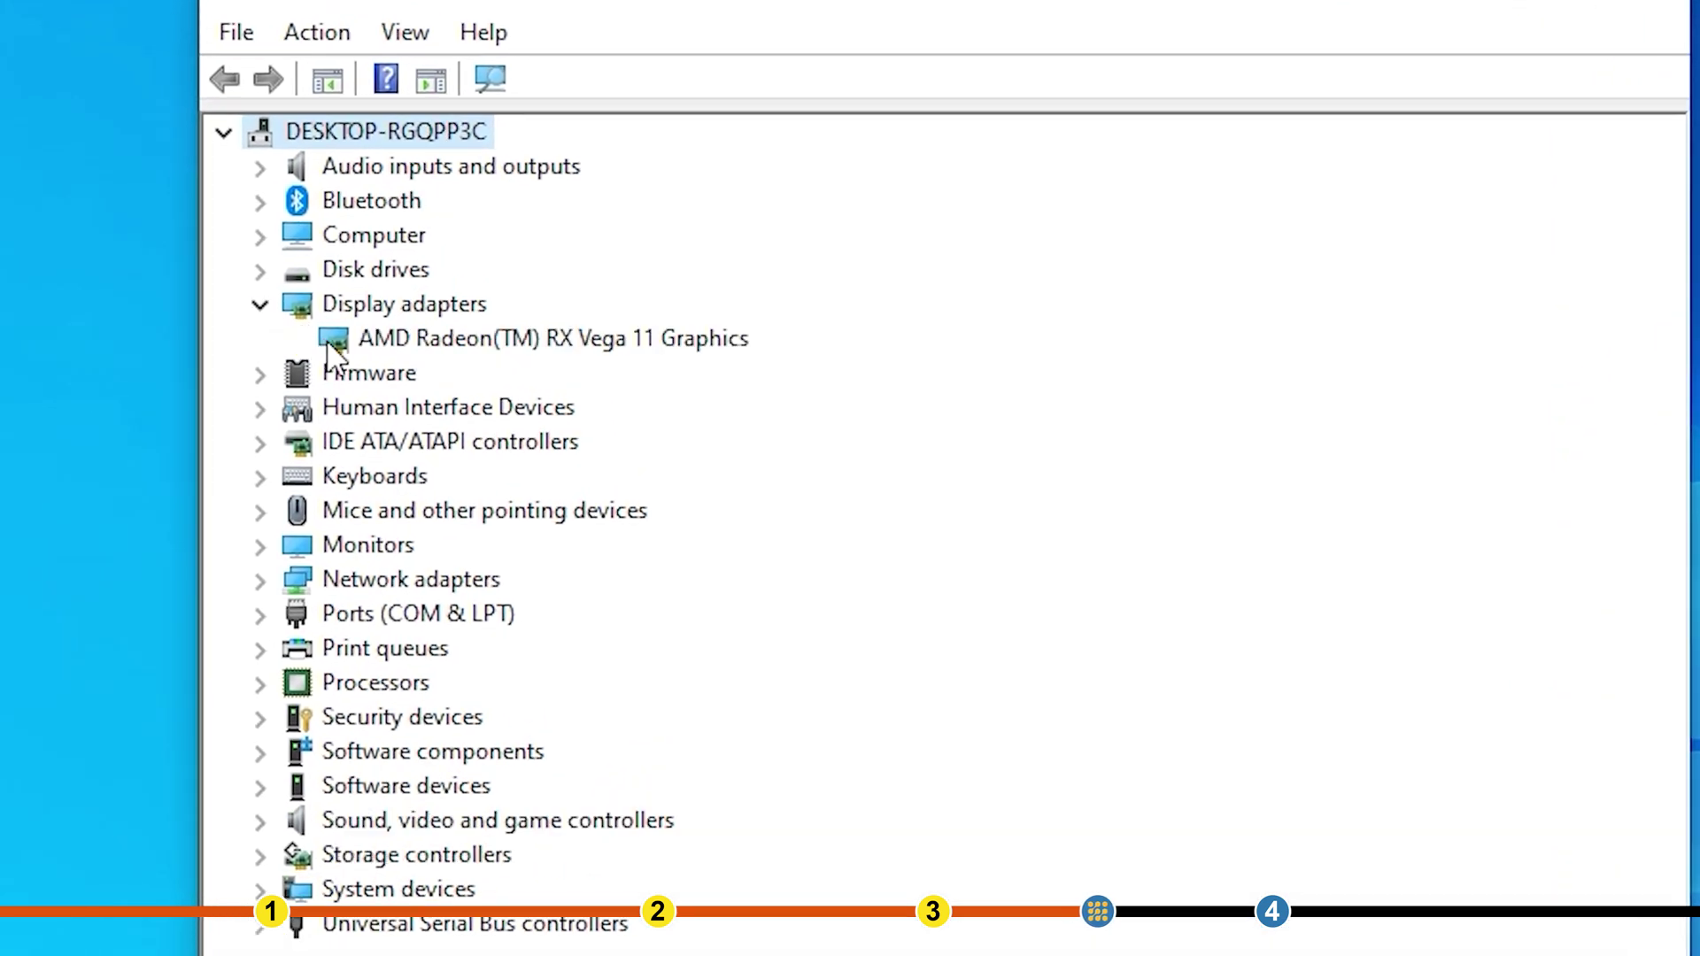
left_click(410, 349)
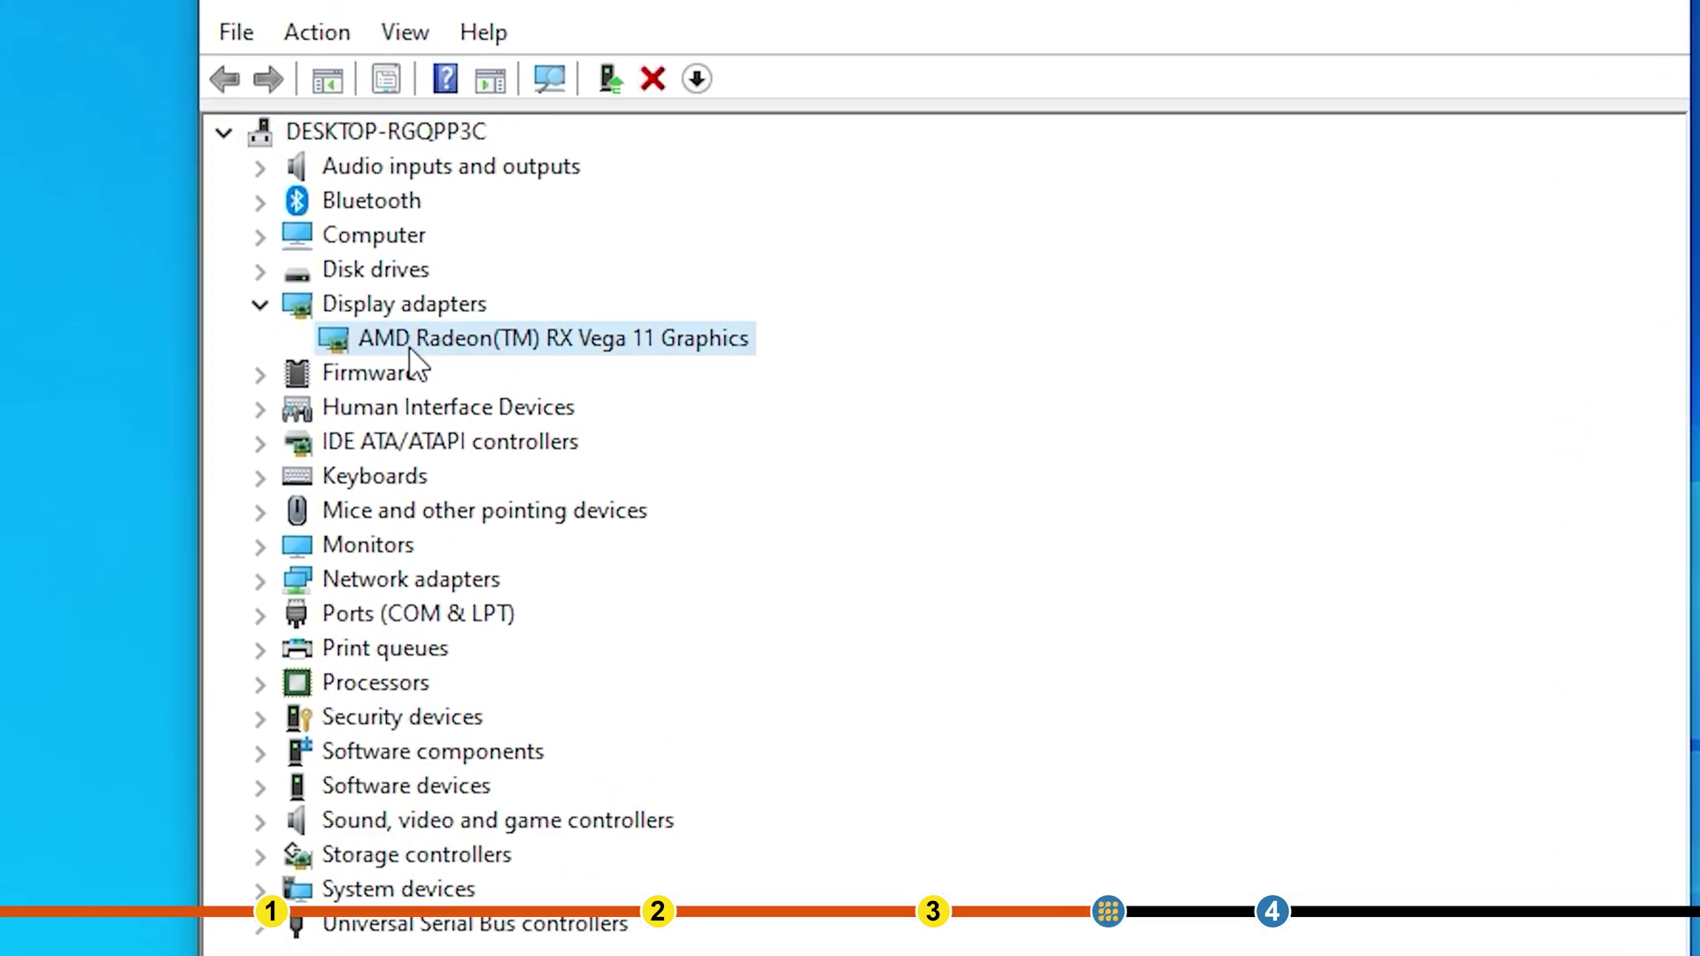
right_click(412, 354)
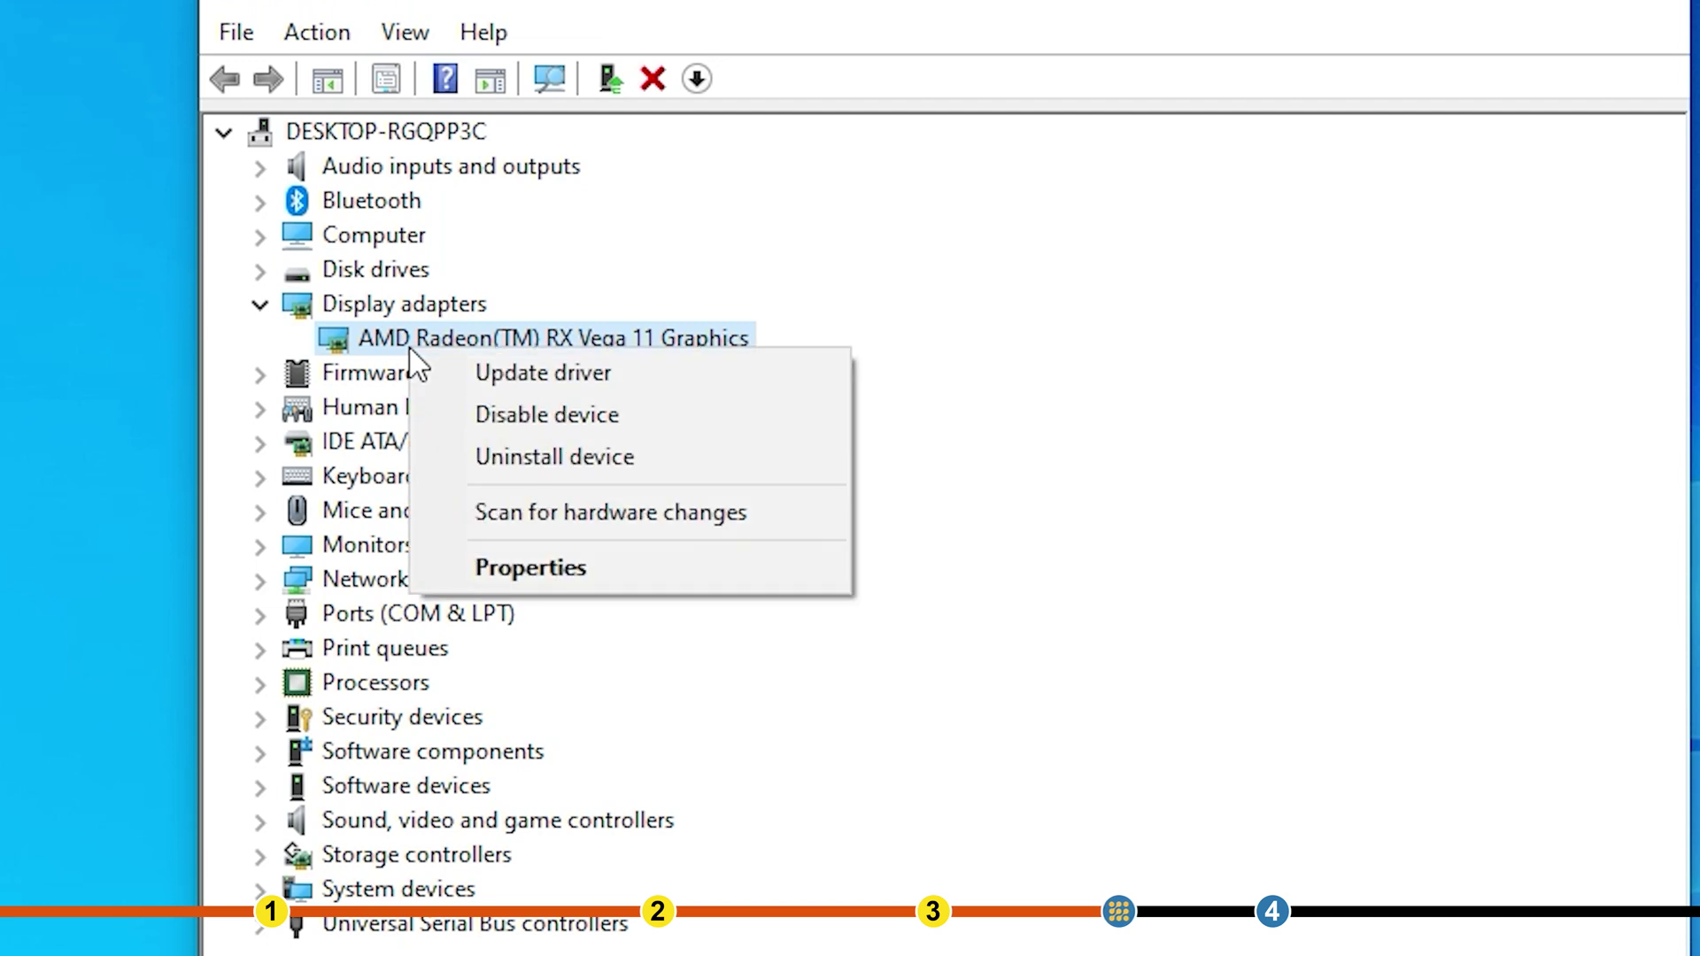
left_click(619, 373)
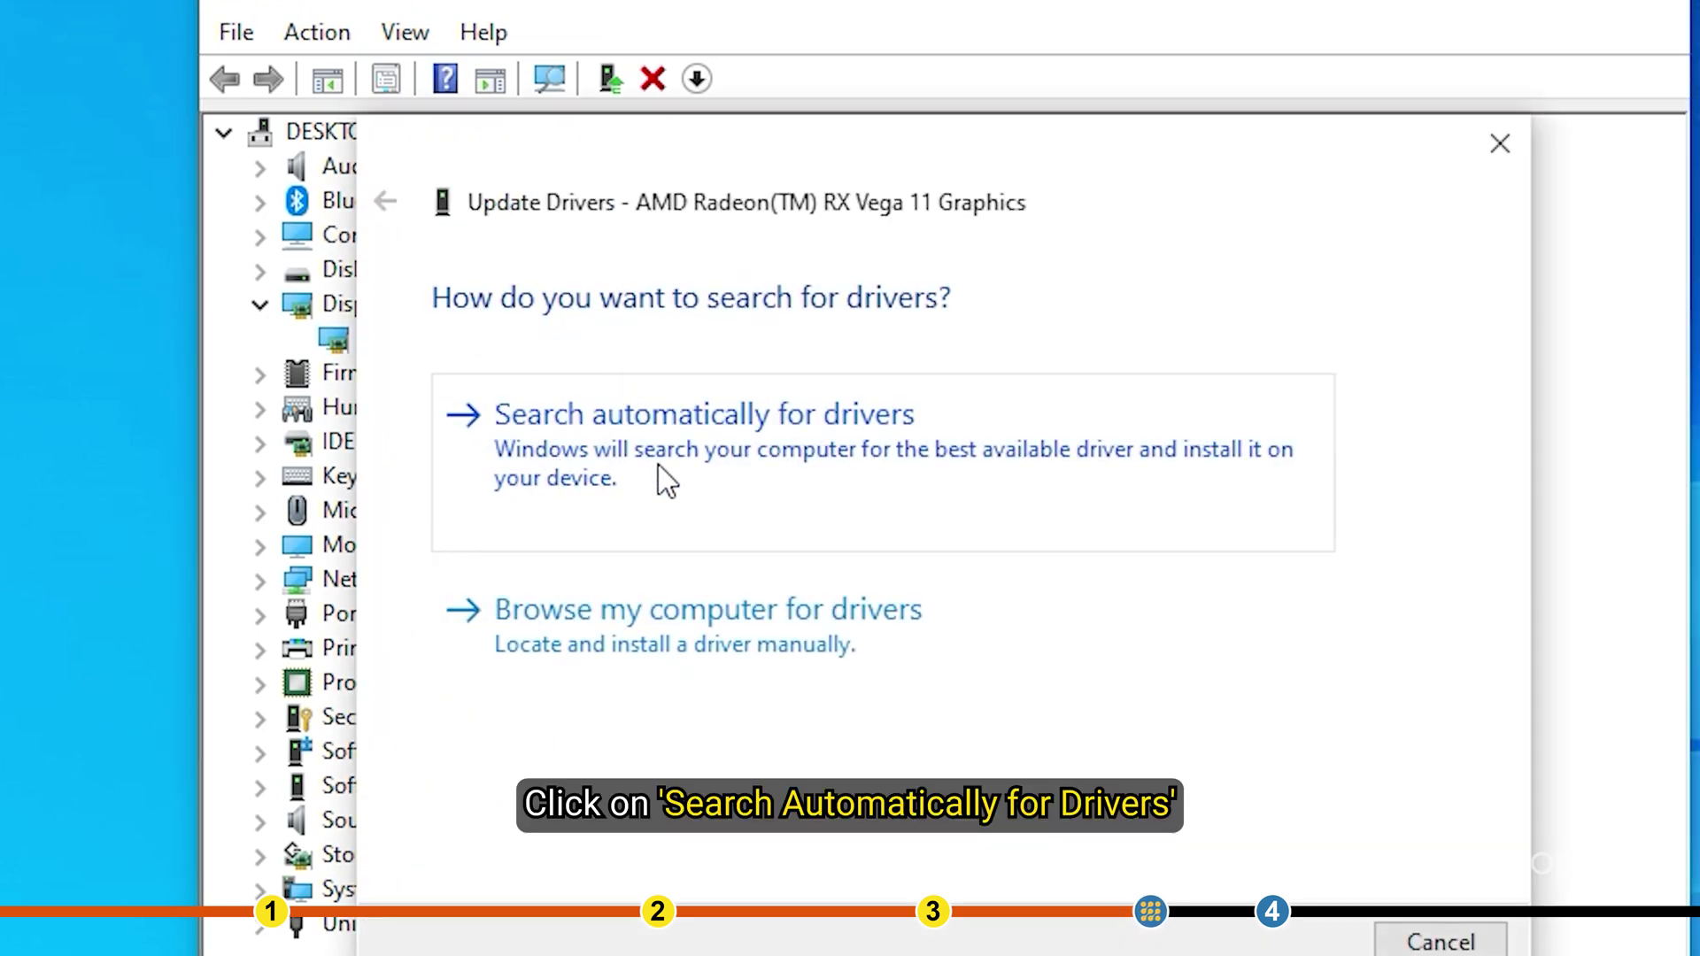
left_click(937, 415)
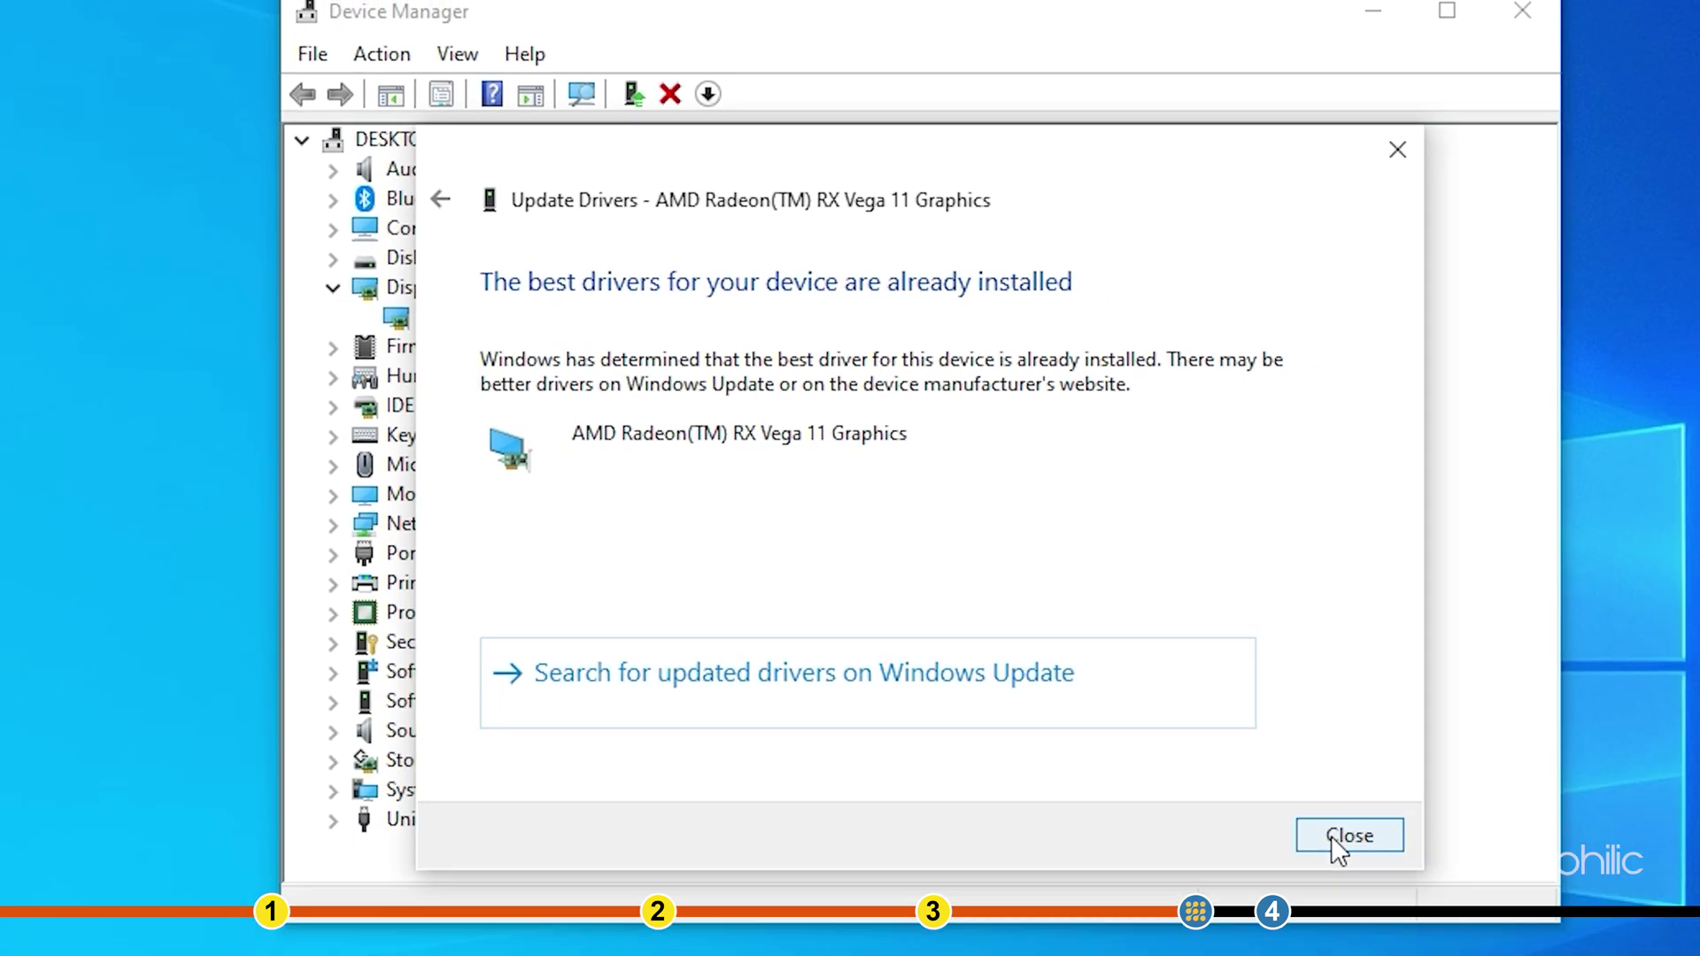
left_click(1443, 942)
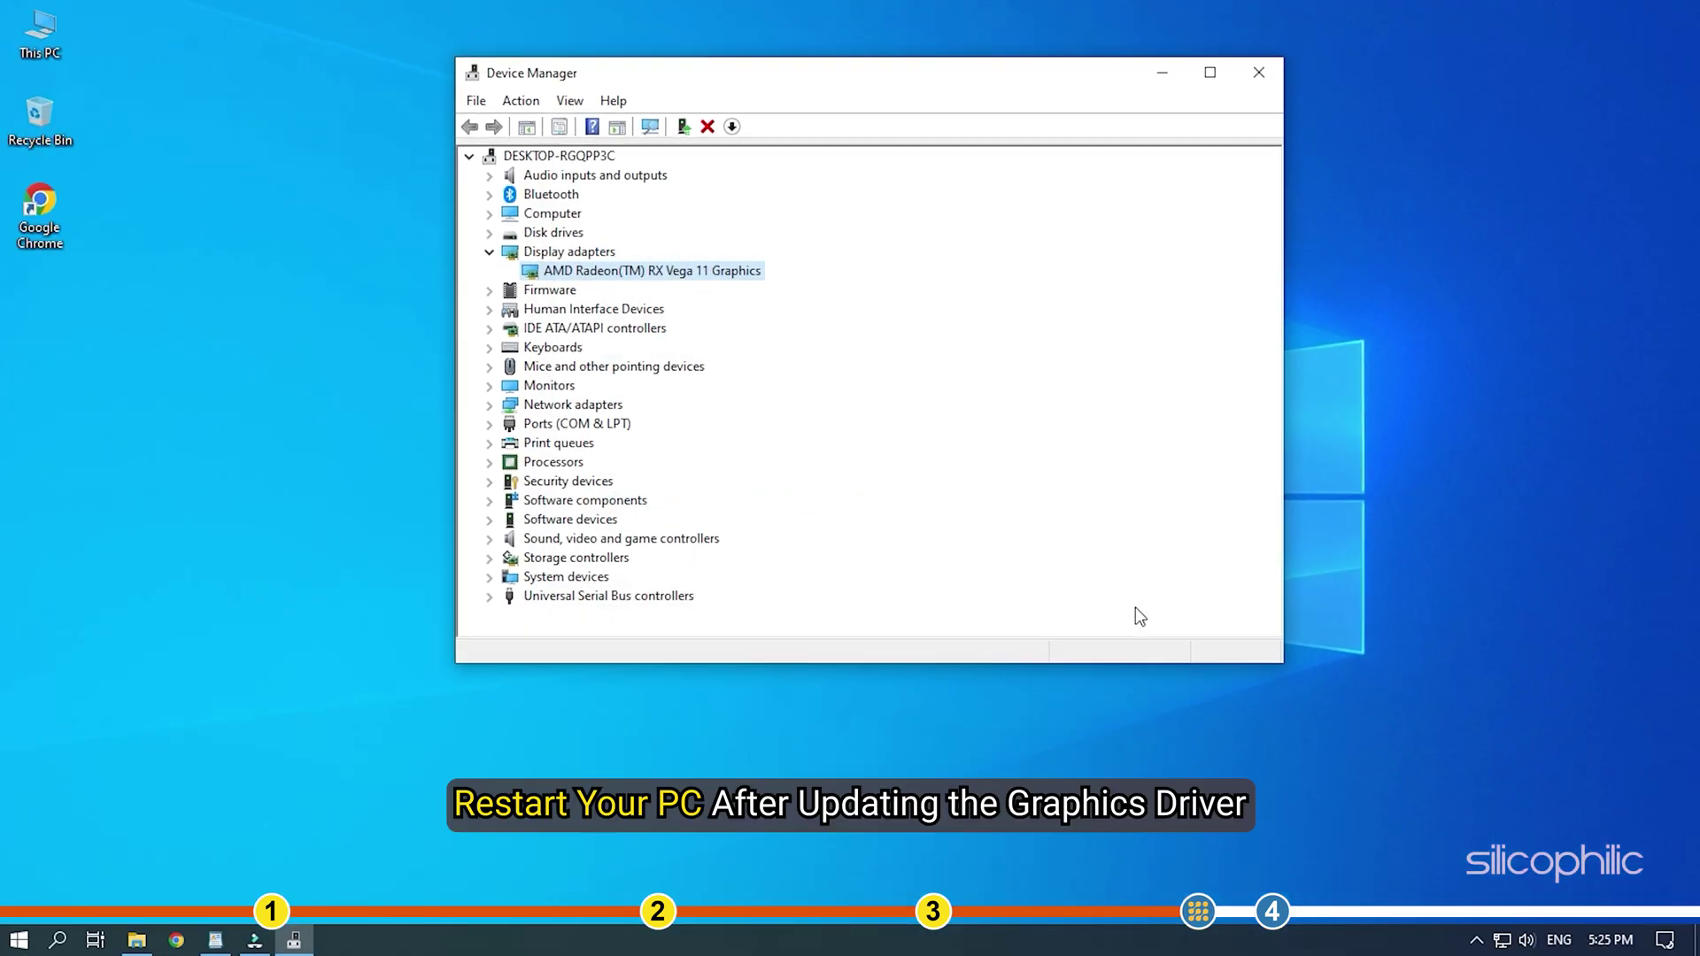
left_click(1259, 73)
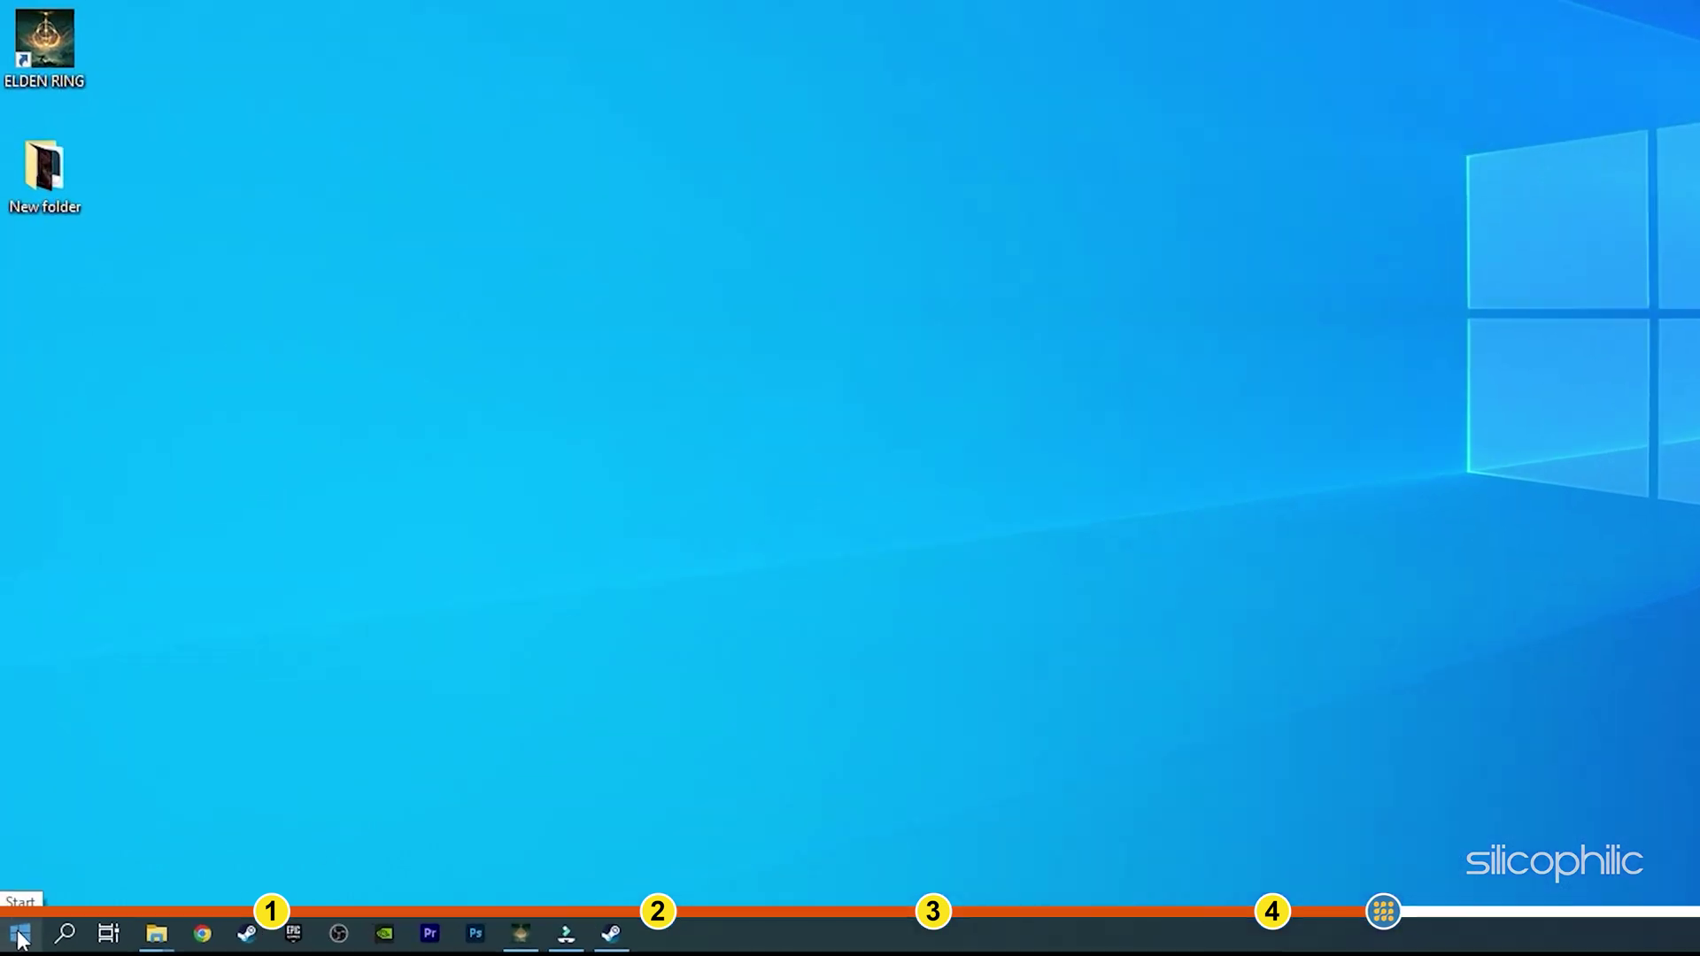
- Launch GeForce Experience, switch Image Scaling on in its settings, and return to HOME
left_click(64, 933)
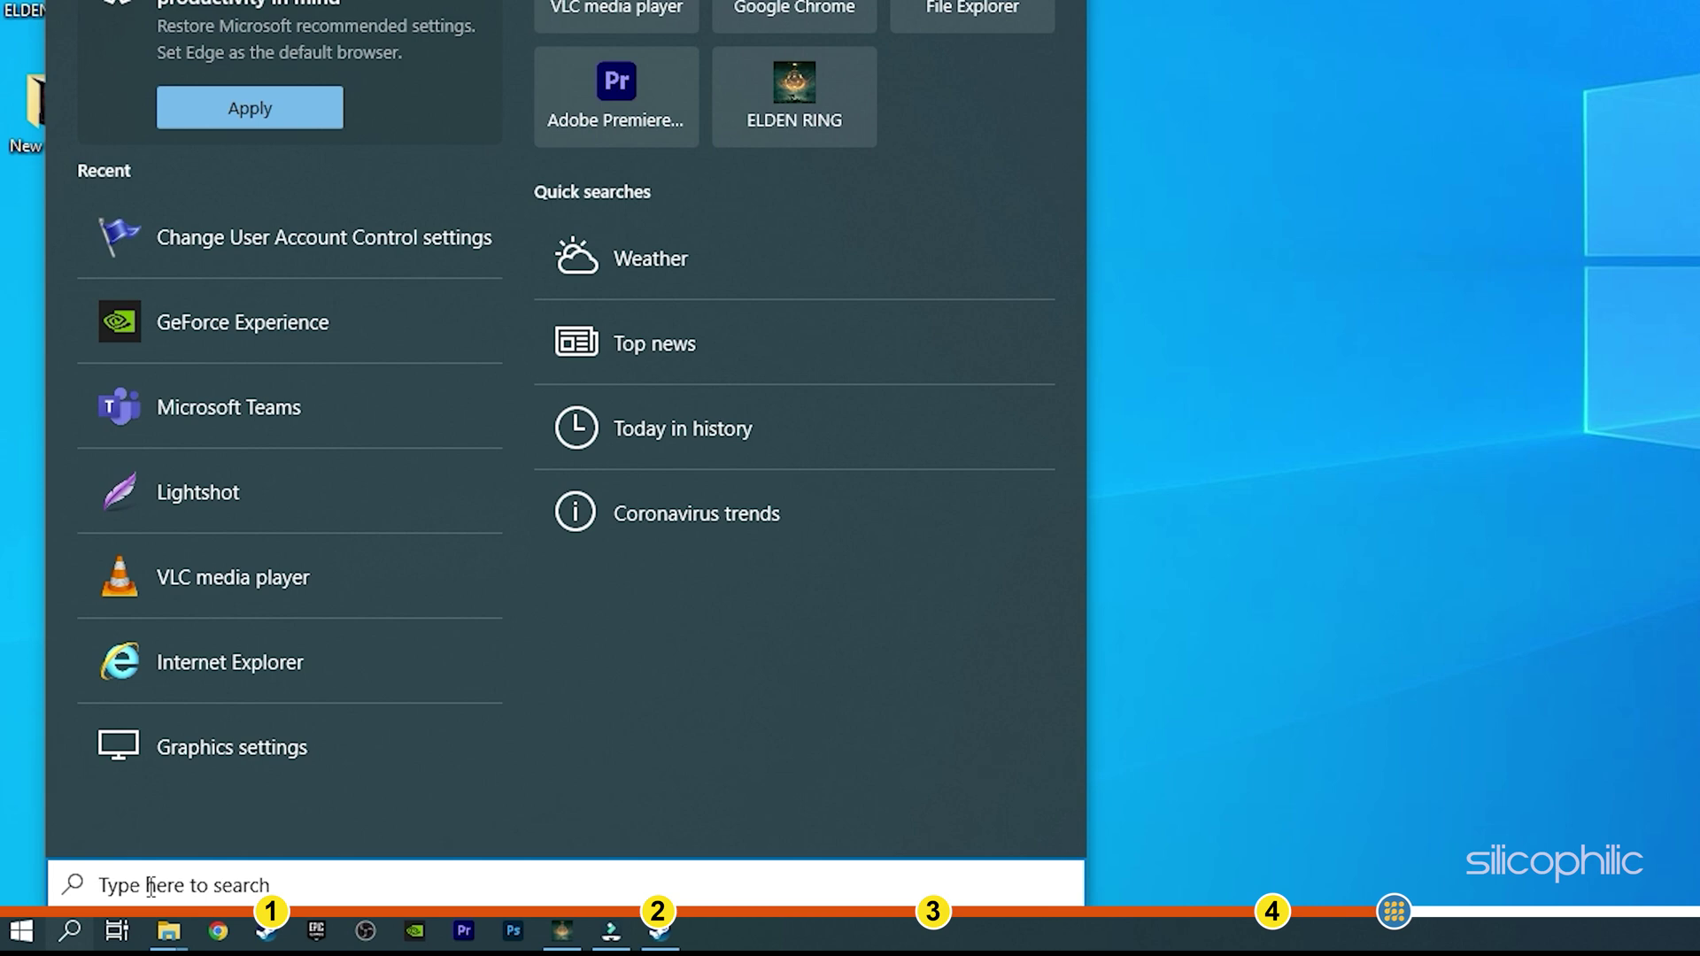
type("gefor")
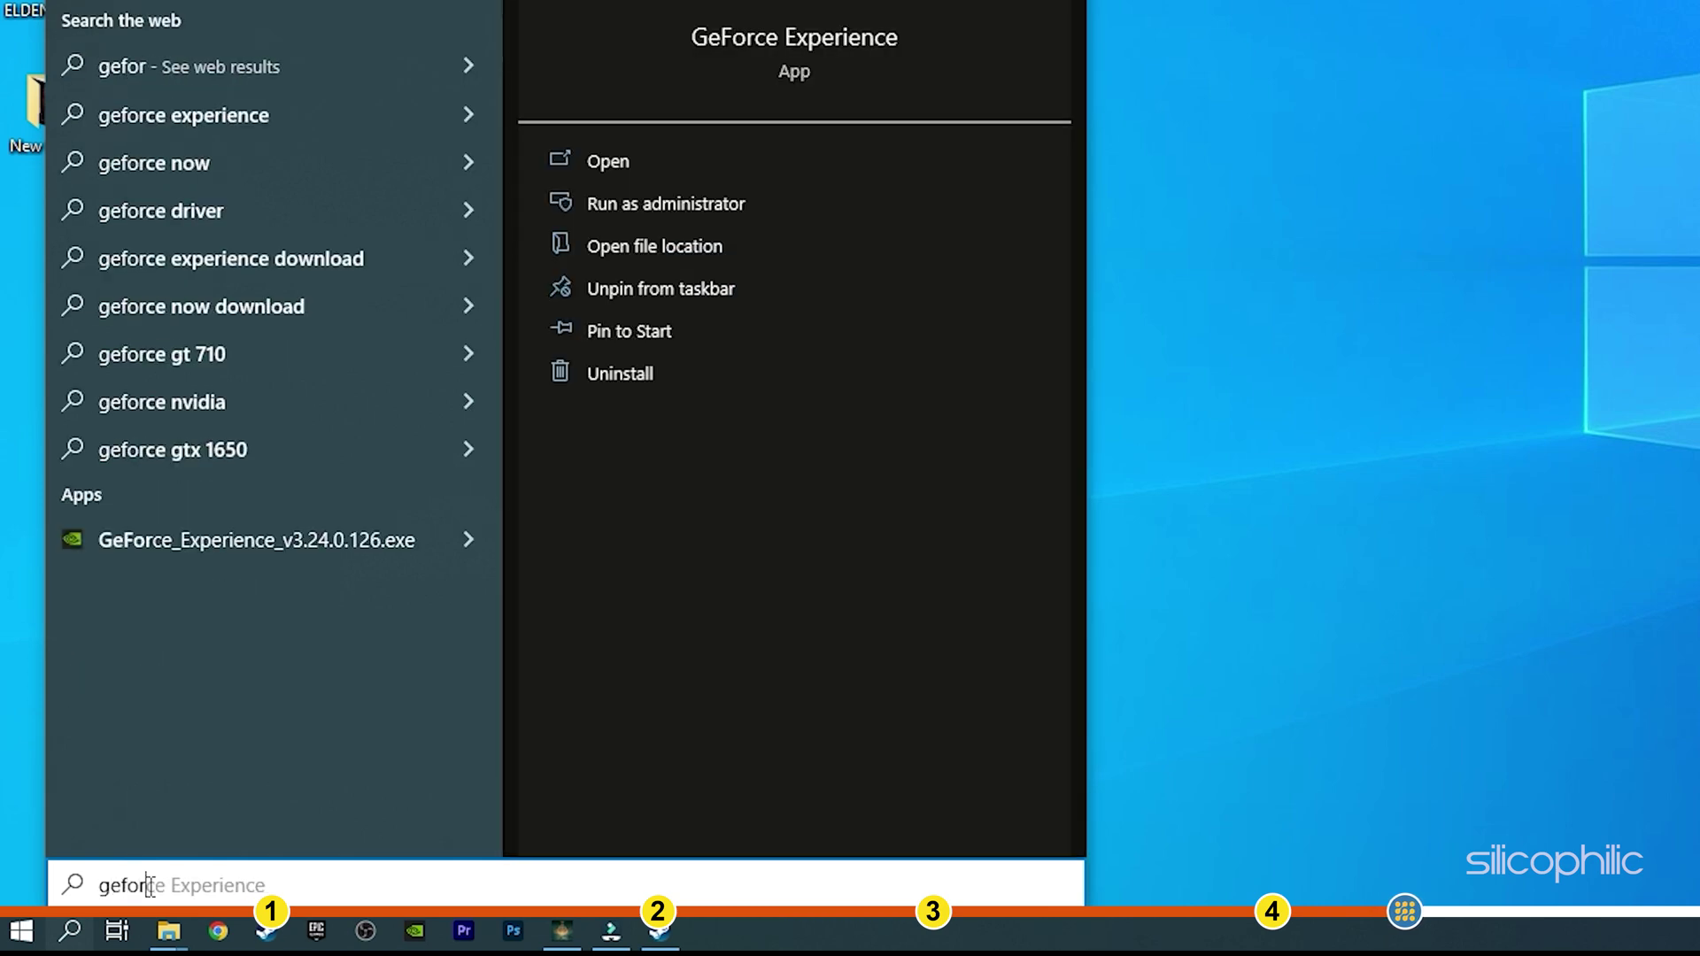
type("ce experience")
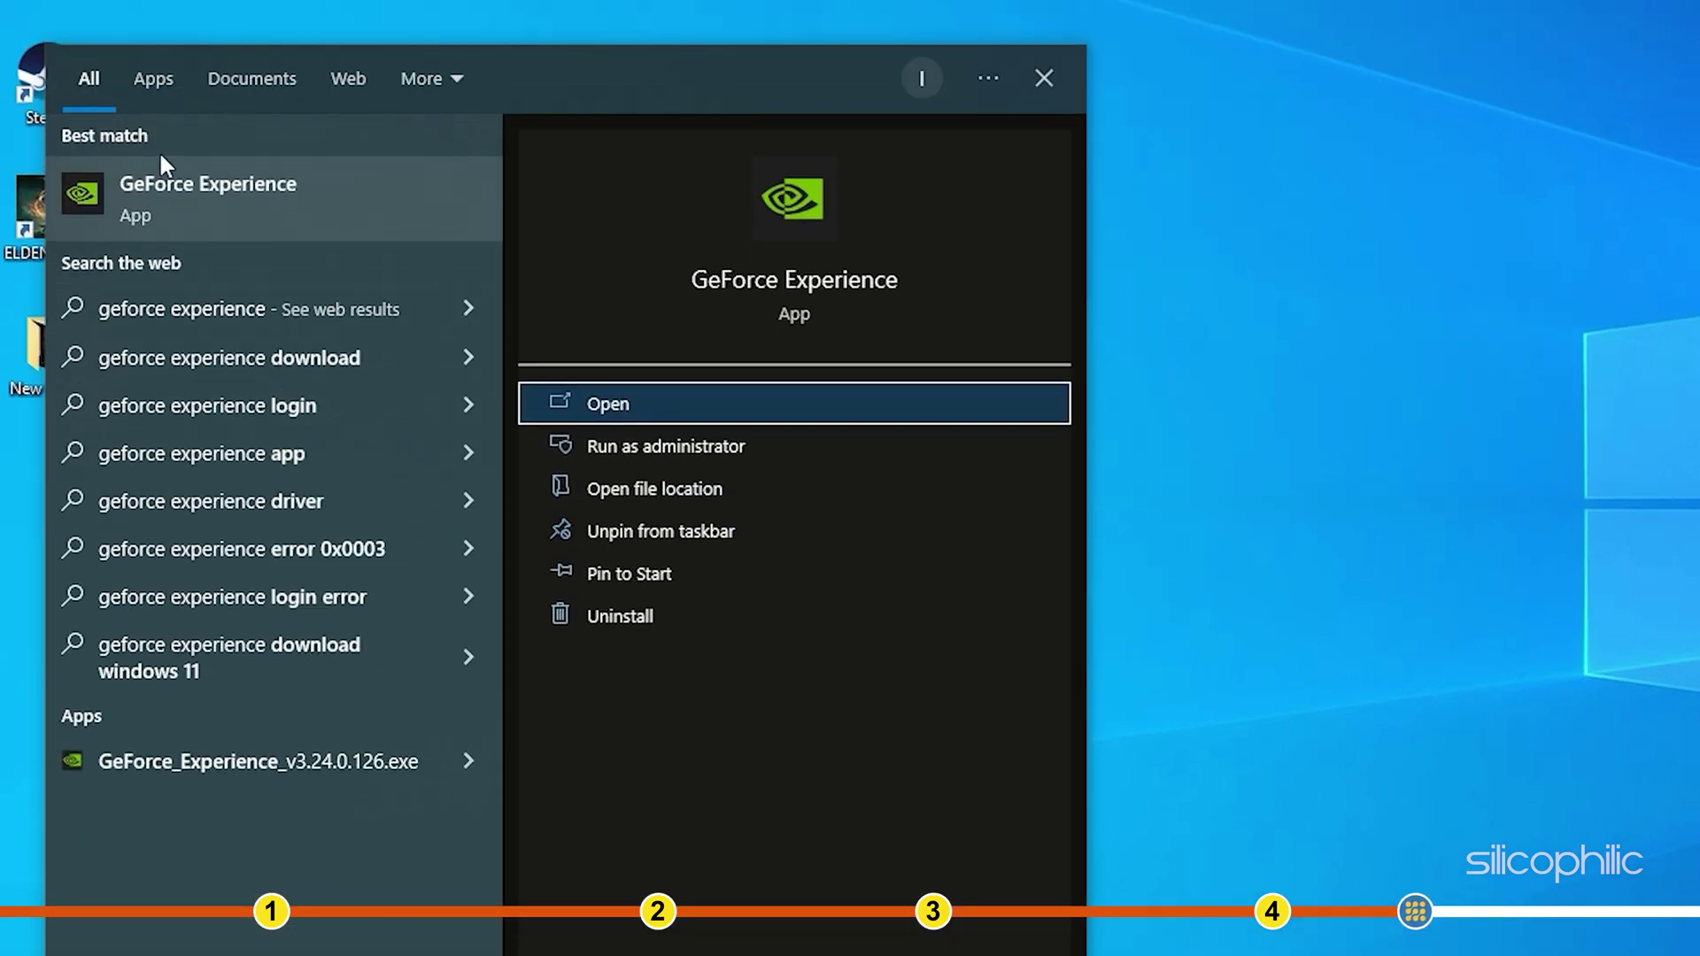
left_click(170, 192)
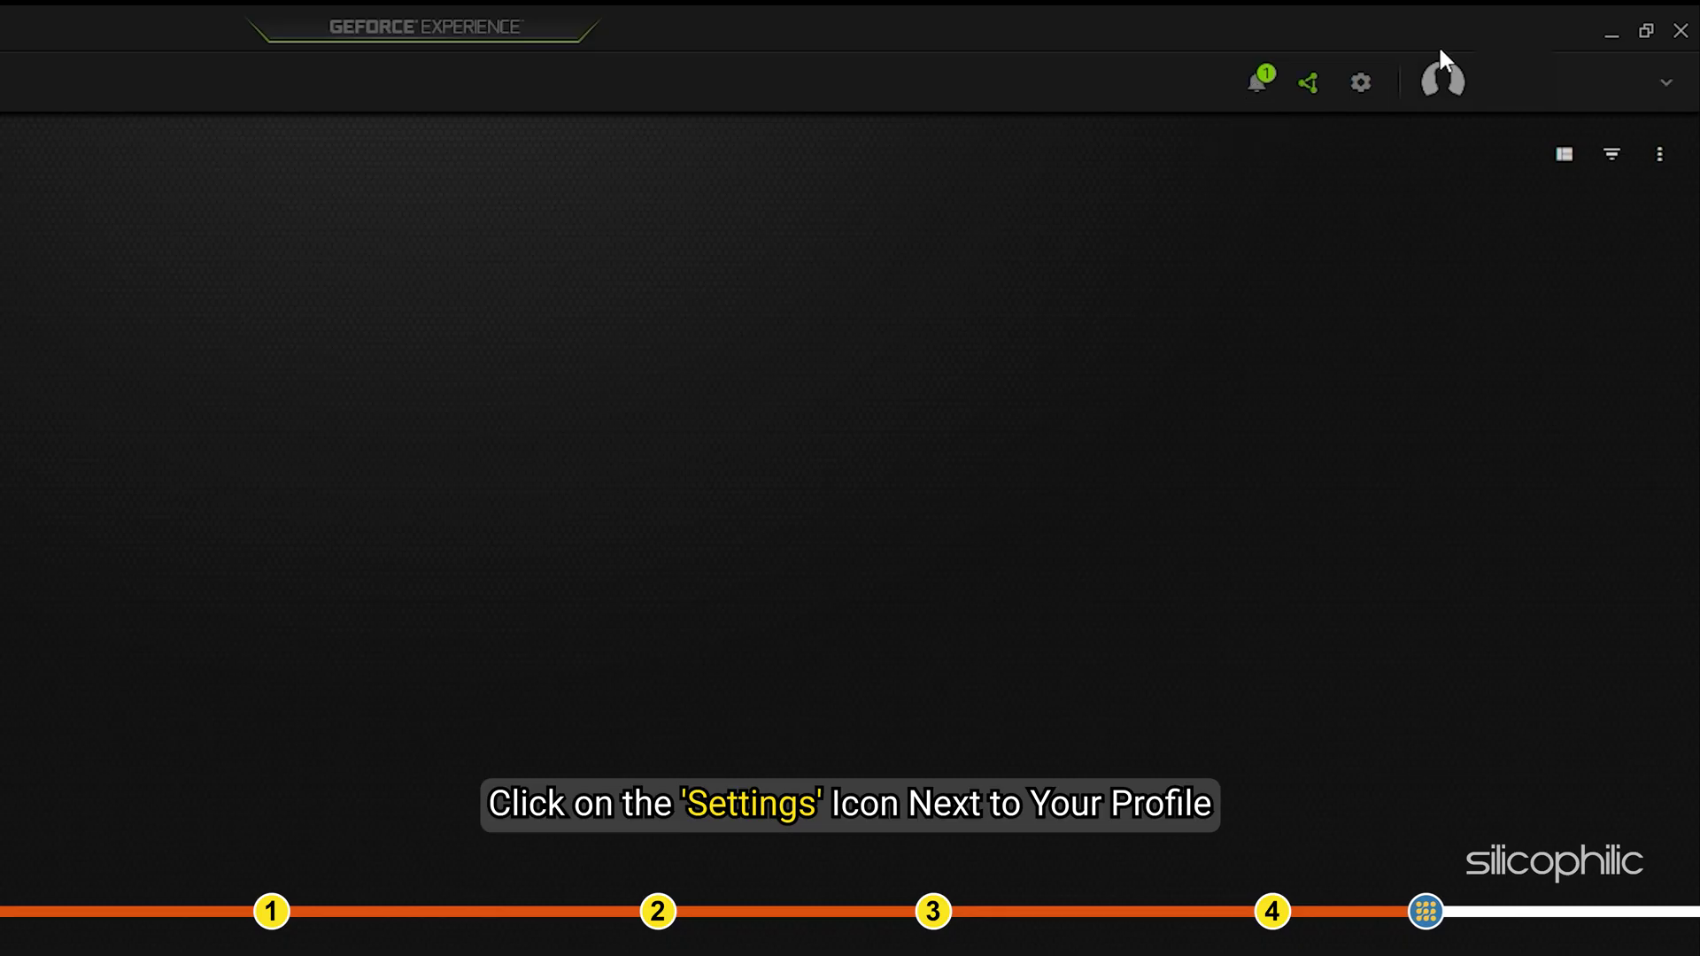
left_click(1359, 84)
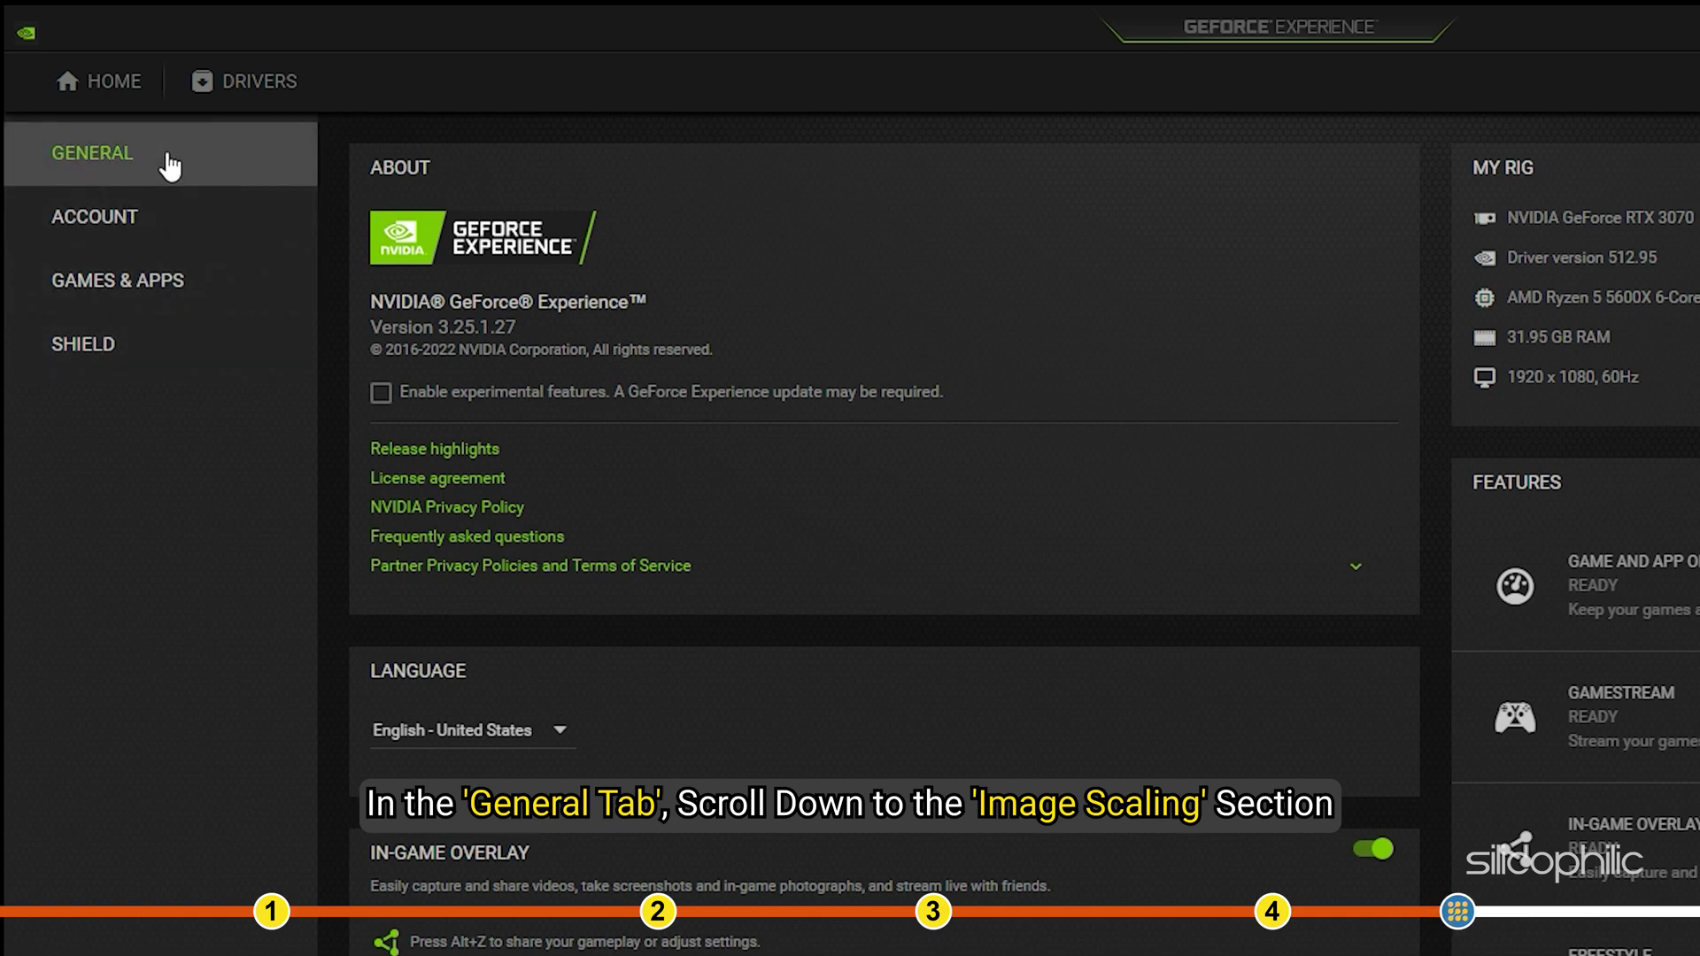
scroll(865, 251, "down", 9)
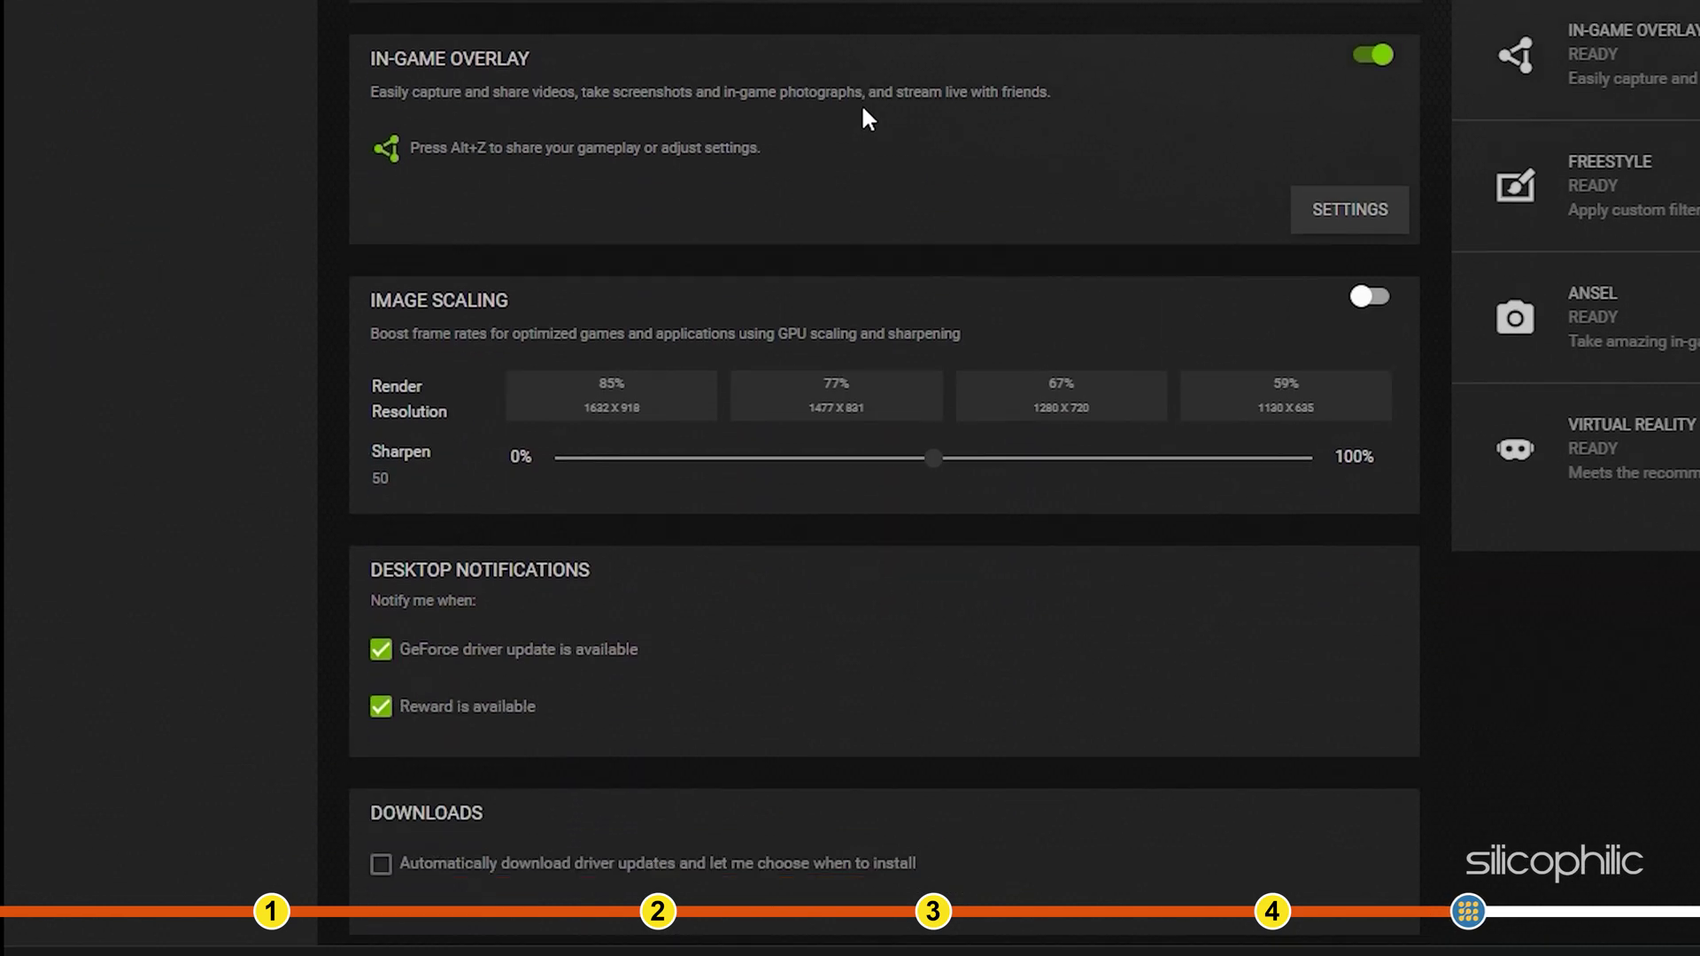
scroll(863, 107, "down", 1)
left_click(1364, 277)
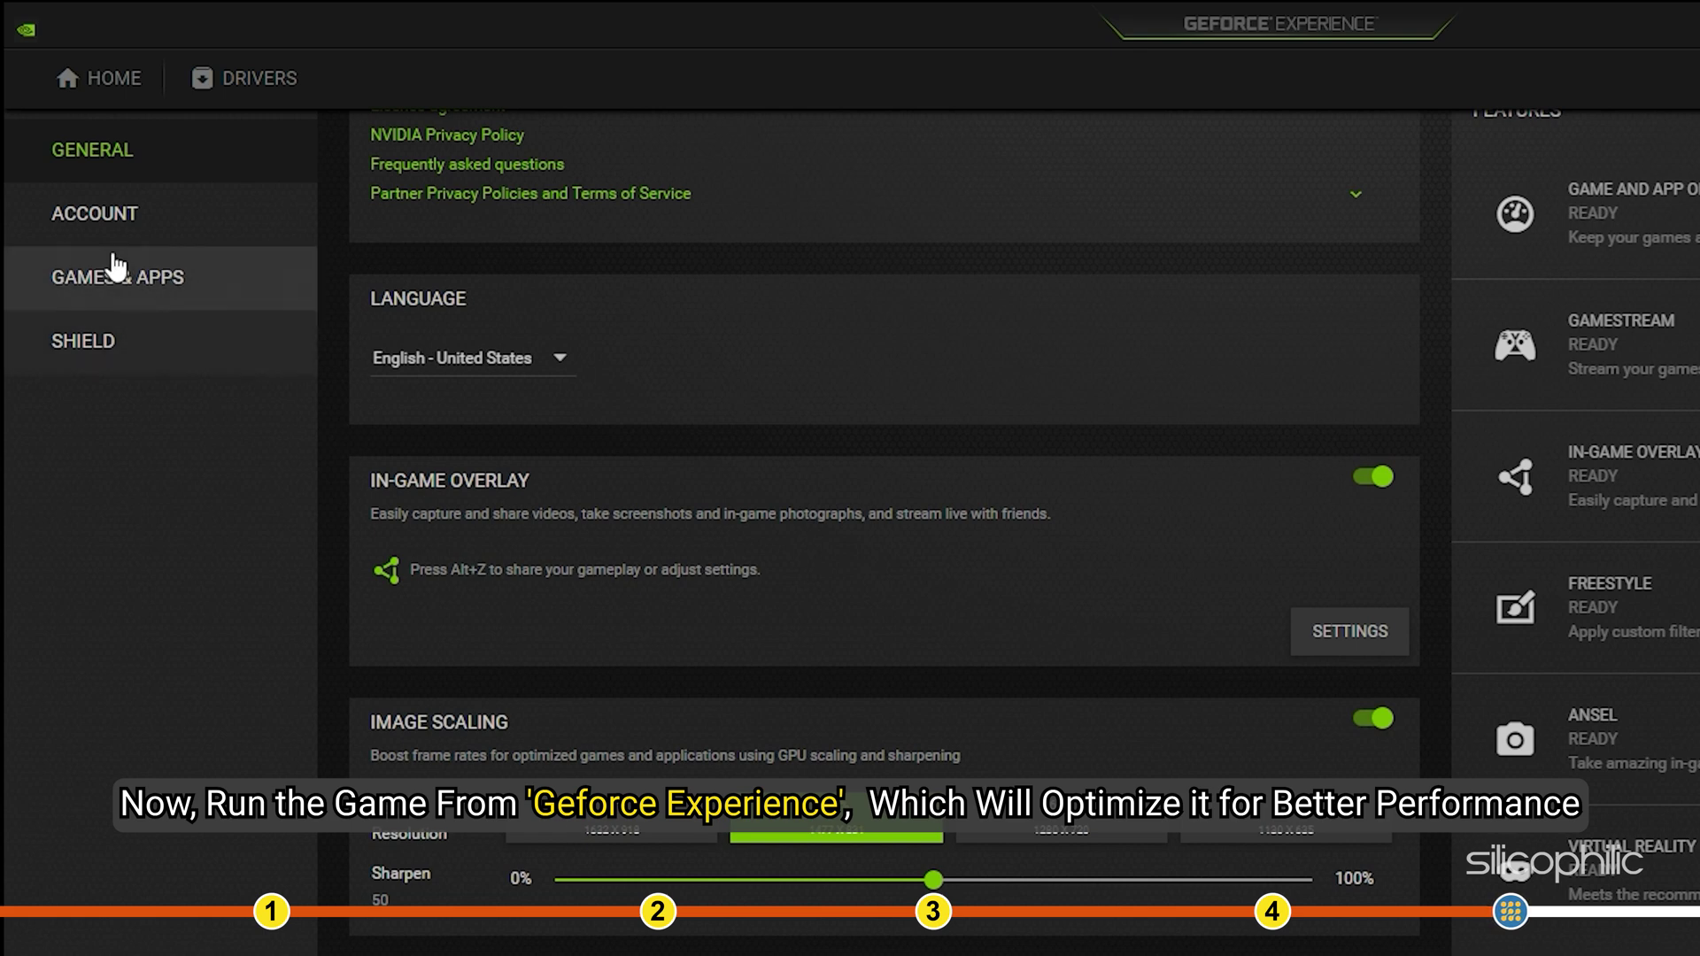
left_click(105, 96)
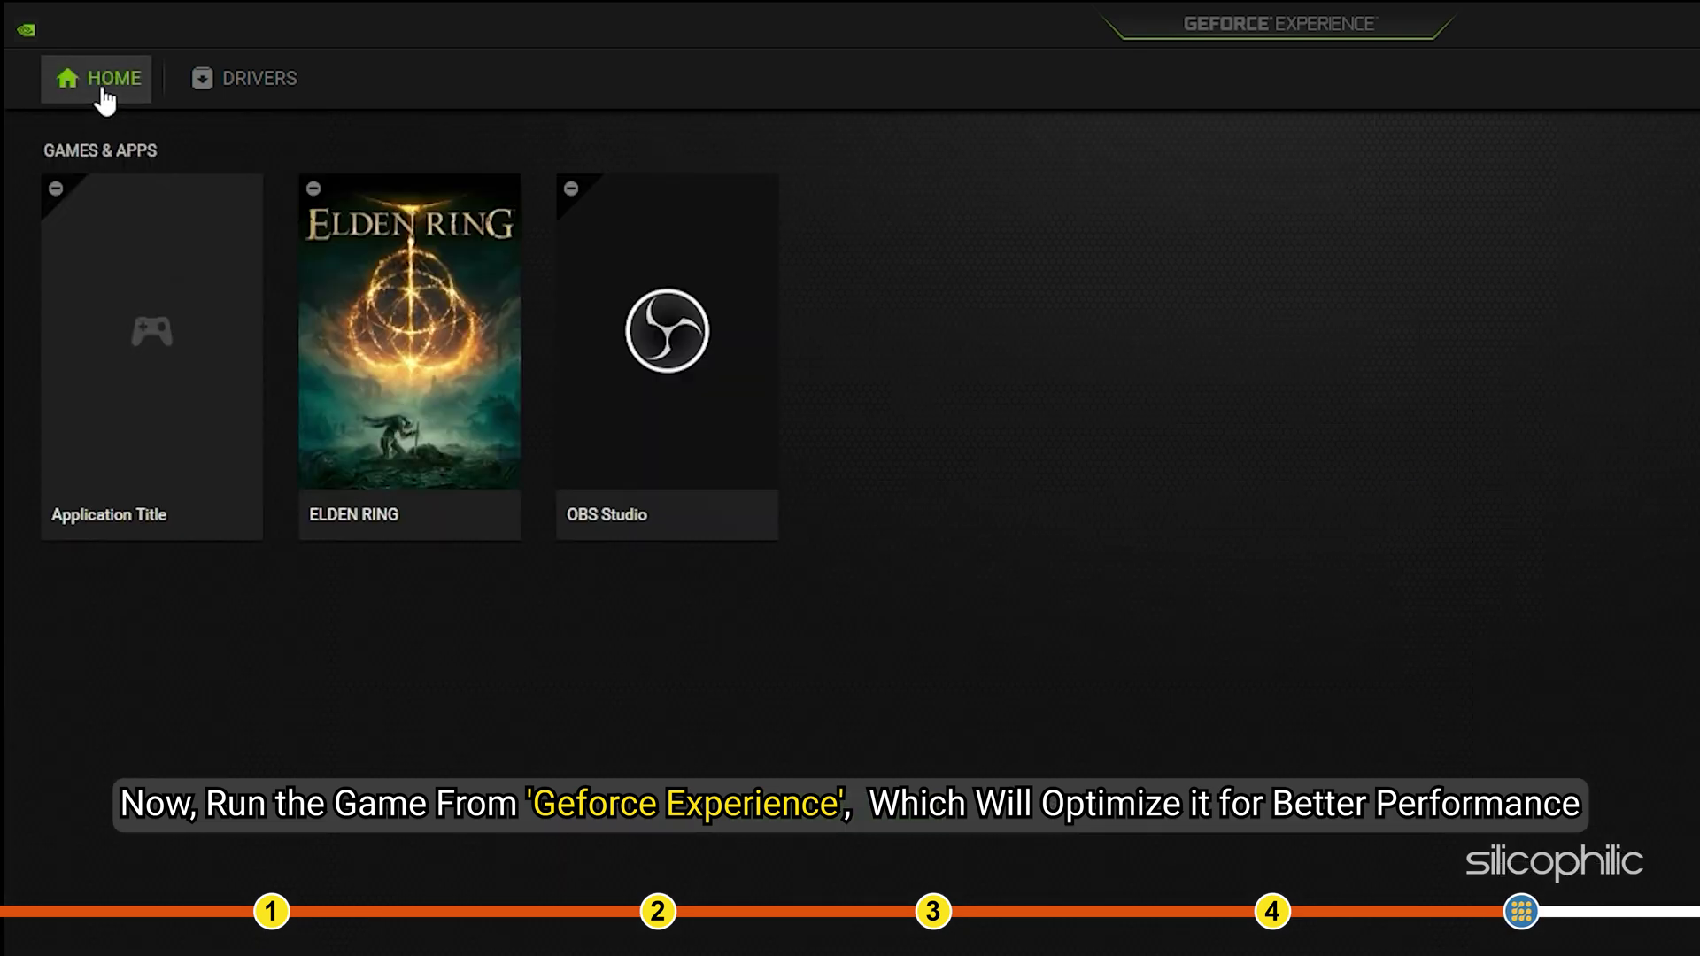